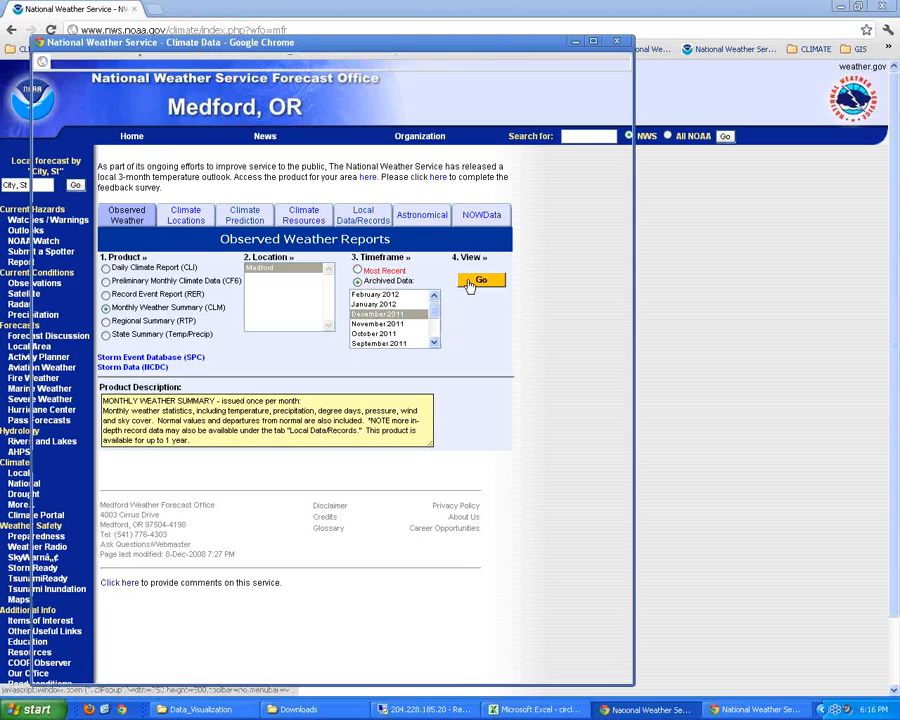
Step: Examine the observed and normal precipitation totals in Medford's December 2011 climate report, and close the report
scroll(380, 288, down, 1)
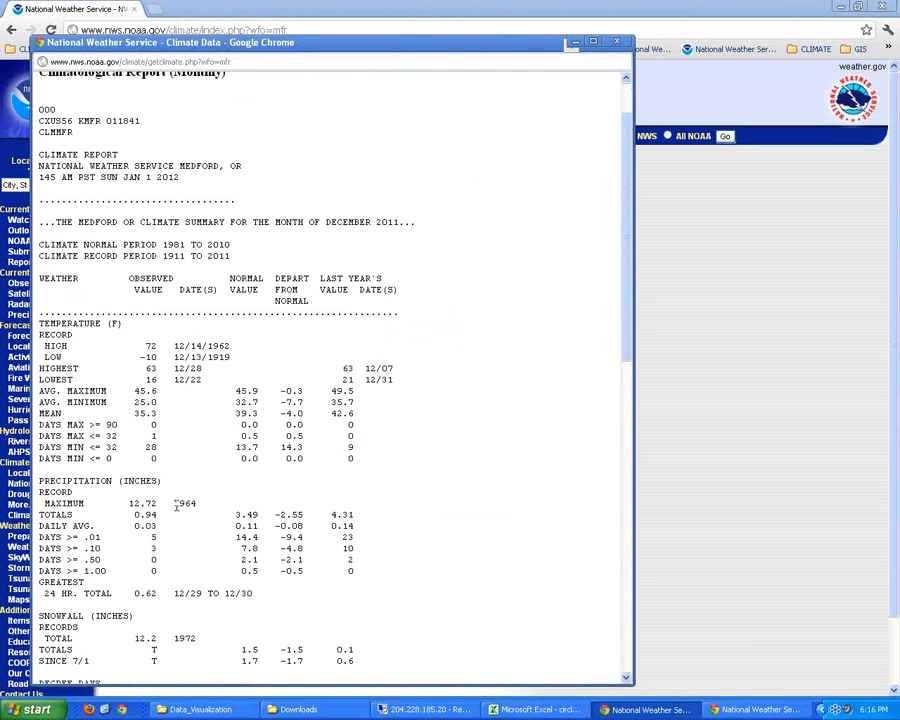
drag(157, 514, 134, 514)
drag(163, 292, 131, 278)
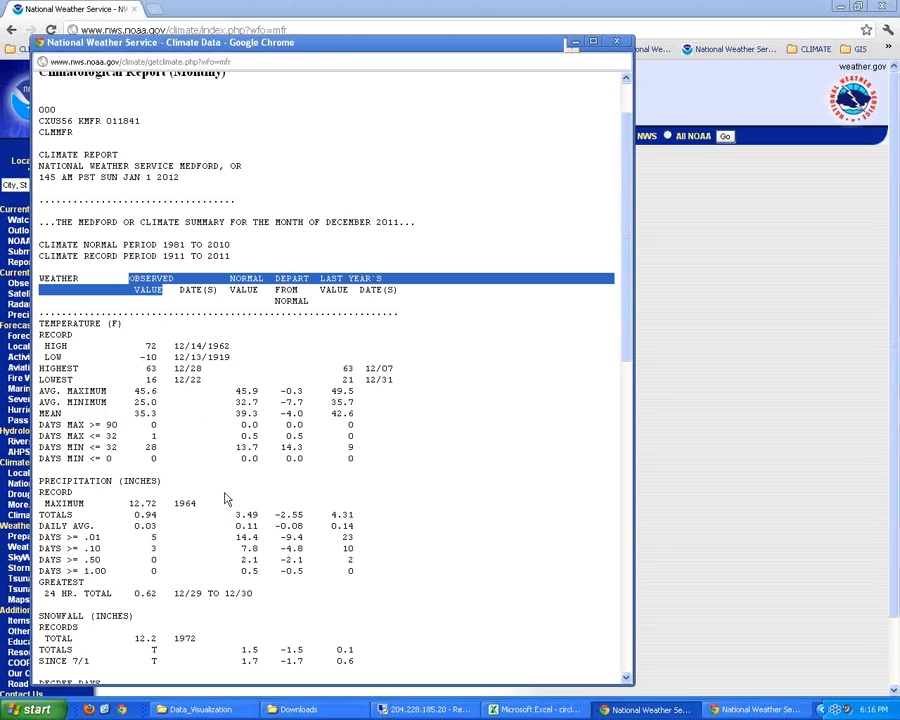
drag(235, 514, 251, 513)
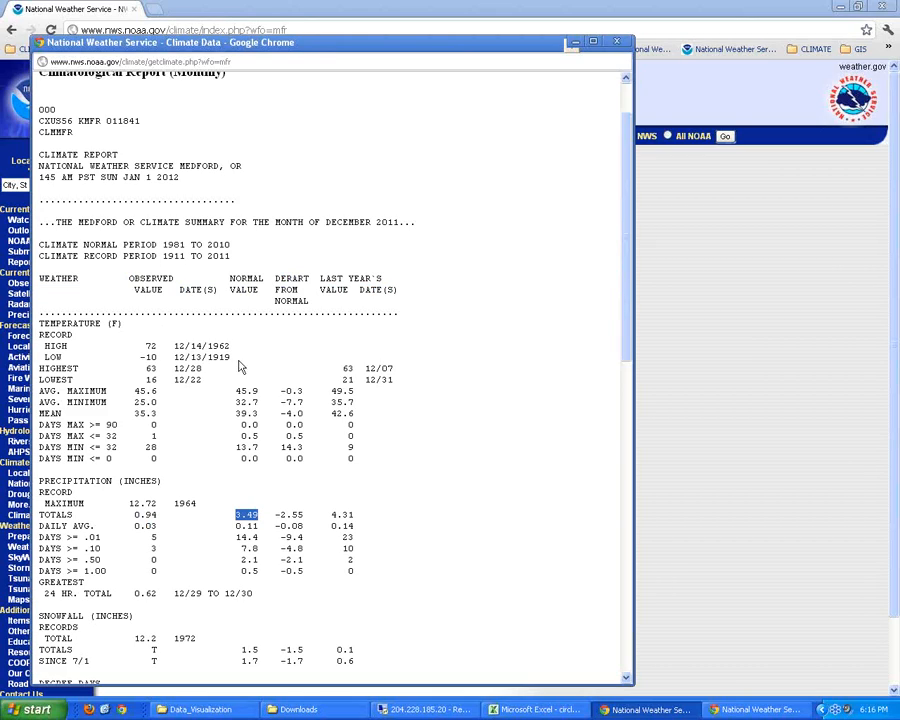
drag(259, 289, 236, 278)
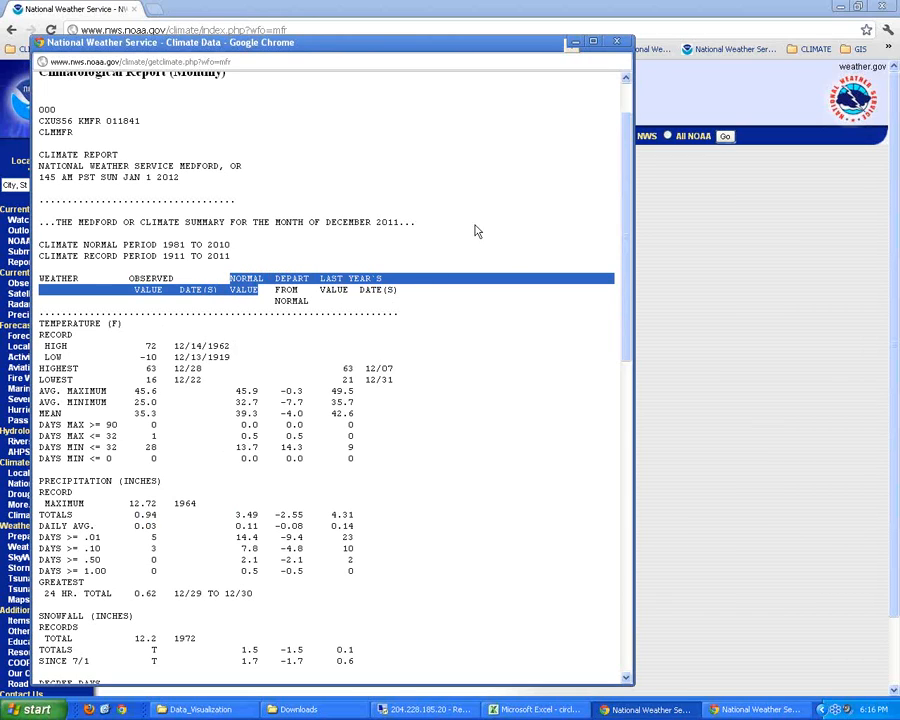
key(ctrl+w)
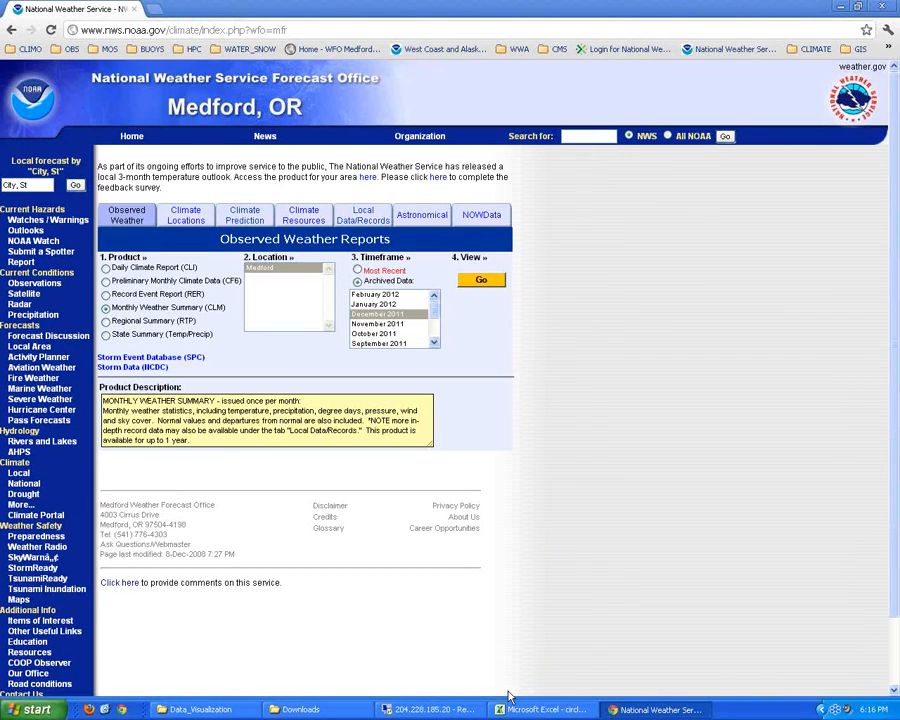
Step: Switch to the Excel workbook and review the site name, actual and normal rows and Medford's percent-of-normal formula
click(540, 709)
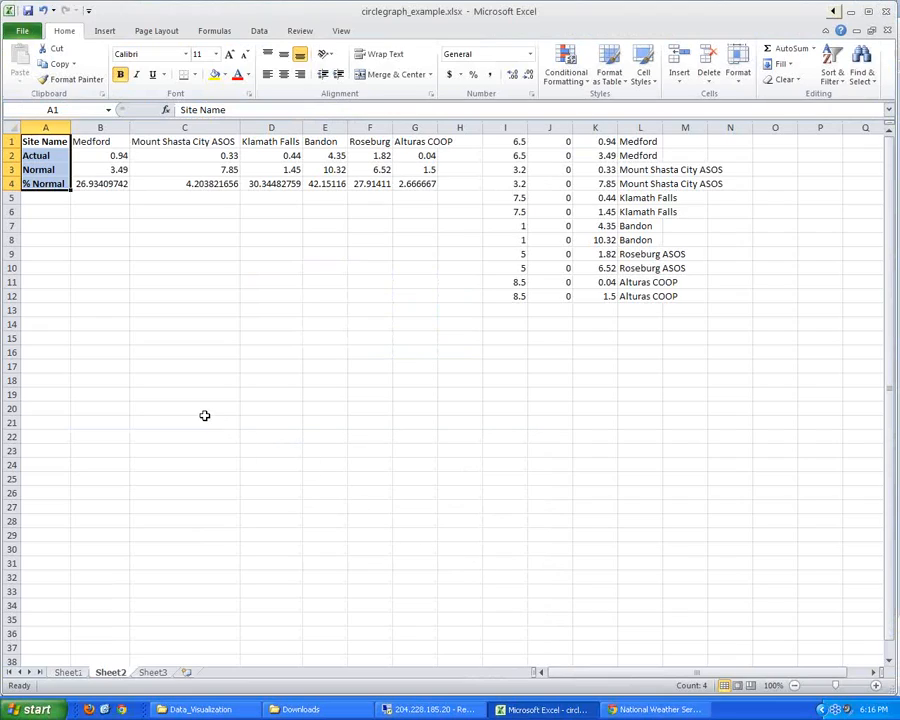
click(55, 141)
drag(55, 141, 410, 138)
drag(62, 156, 386, 152)
drag(35, 170, 407, 170)
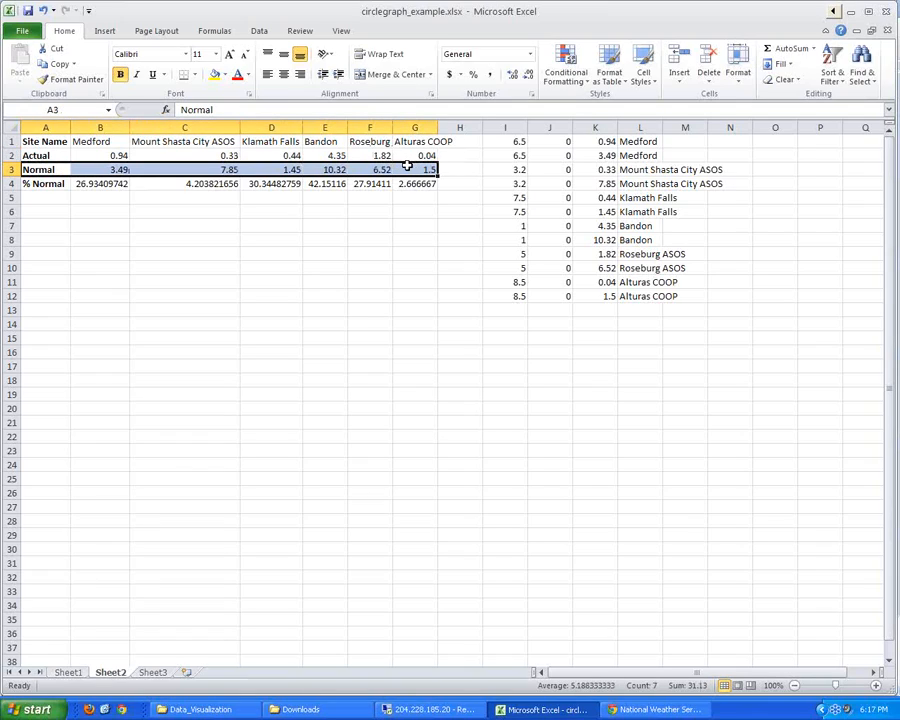
drag(64, 186, 97, 186)
click(97, 186)
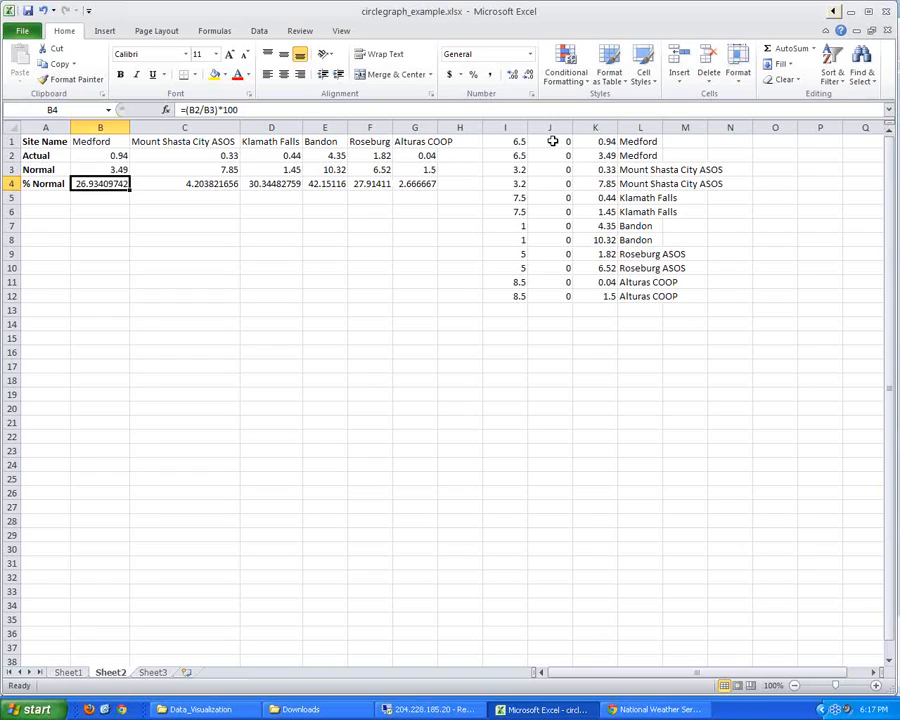
Step: Examine the chart data block I1:L12, checking the paired actual and normal precipitation values for each site
drag(518, 141, 623, 296)
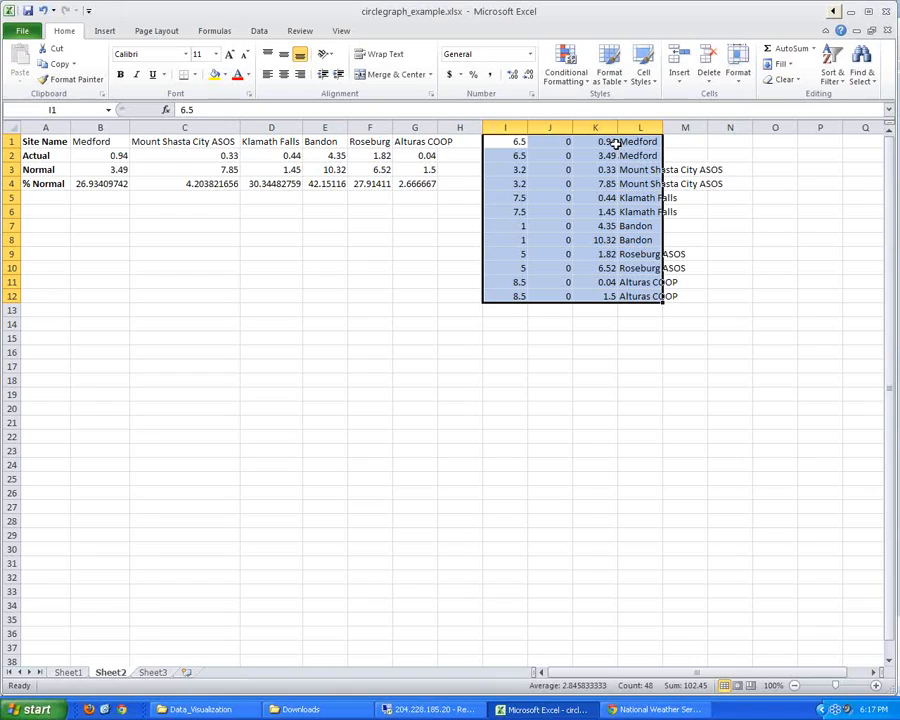
click(522, 142)
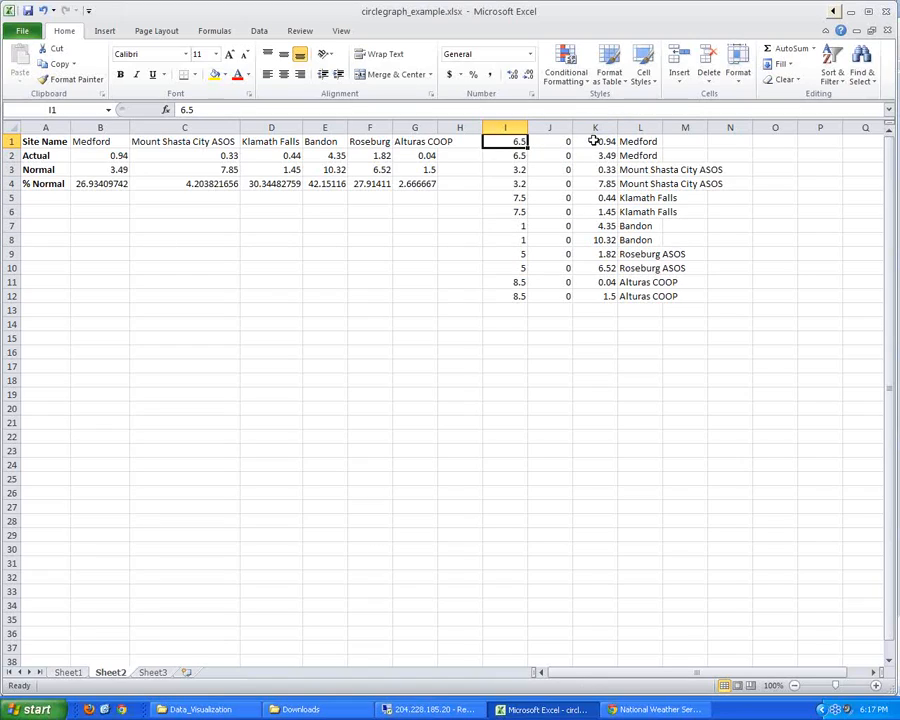
click(650, 155)
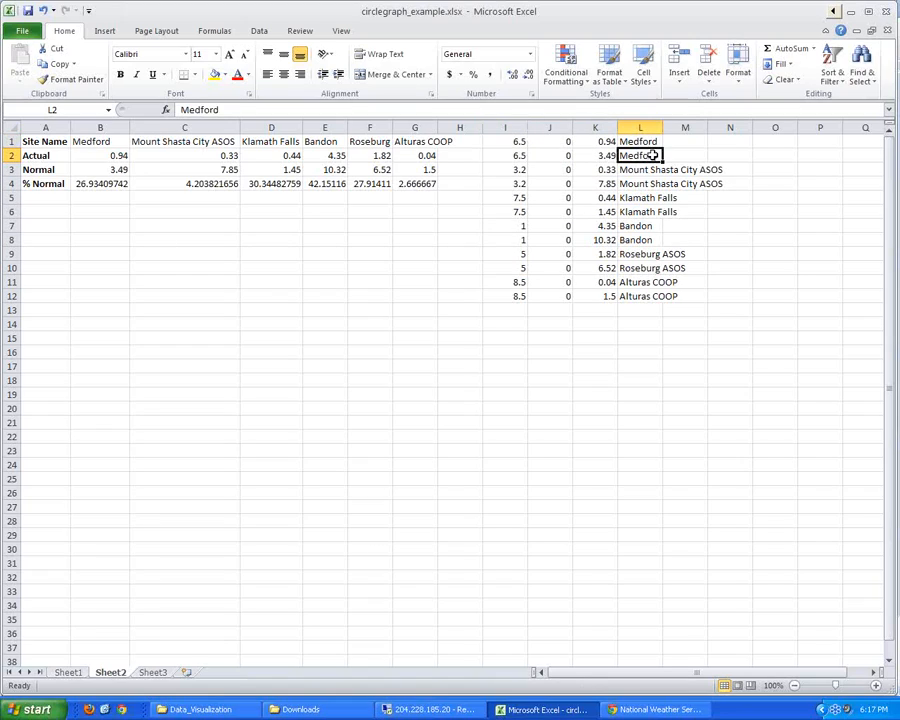
click(609, 141)
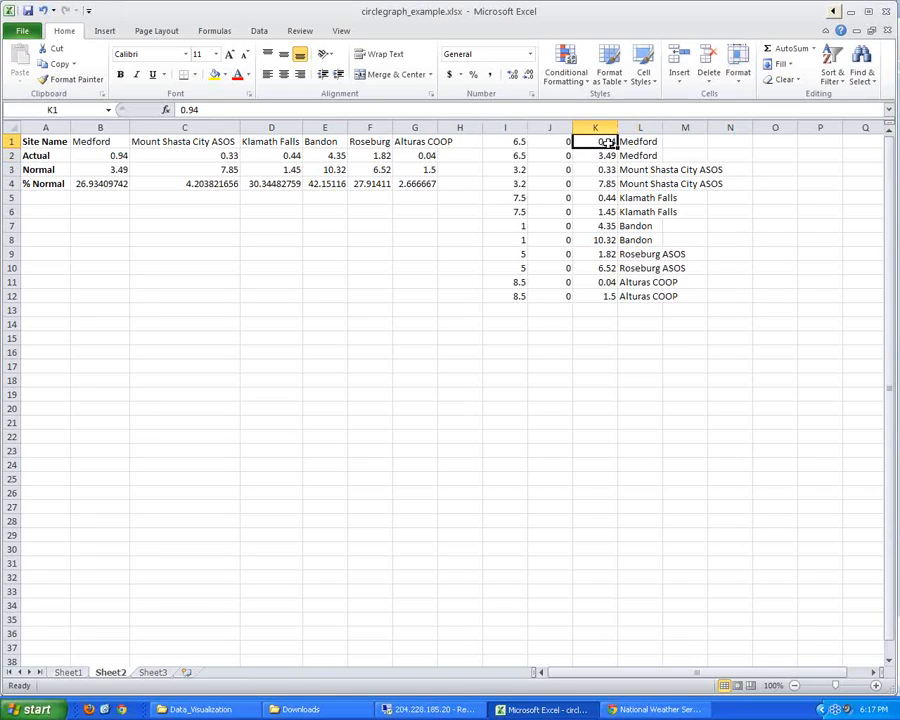
click(609, 156)
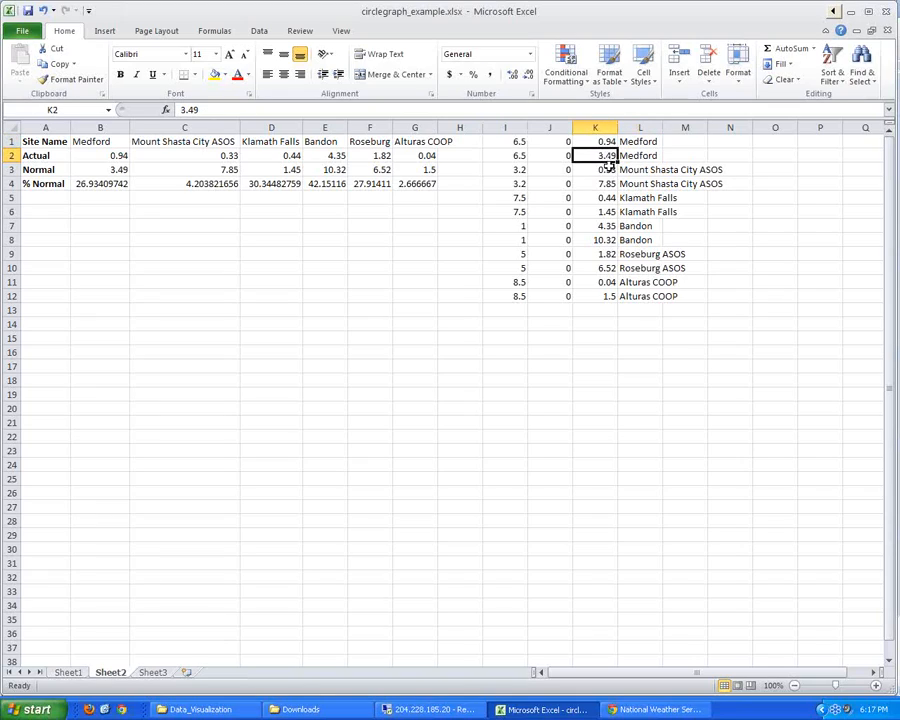
click(609, 170)
click(608, 184)
click(608, 198)
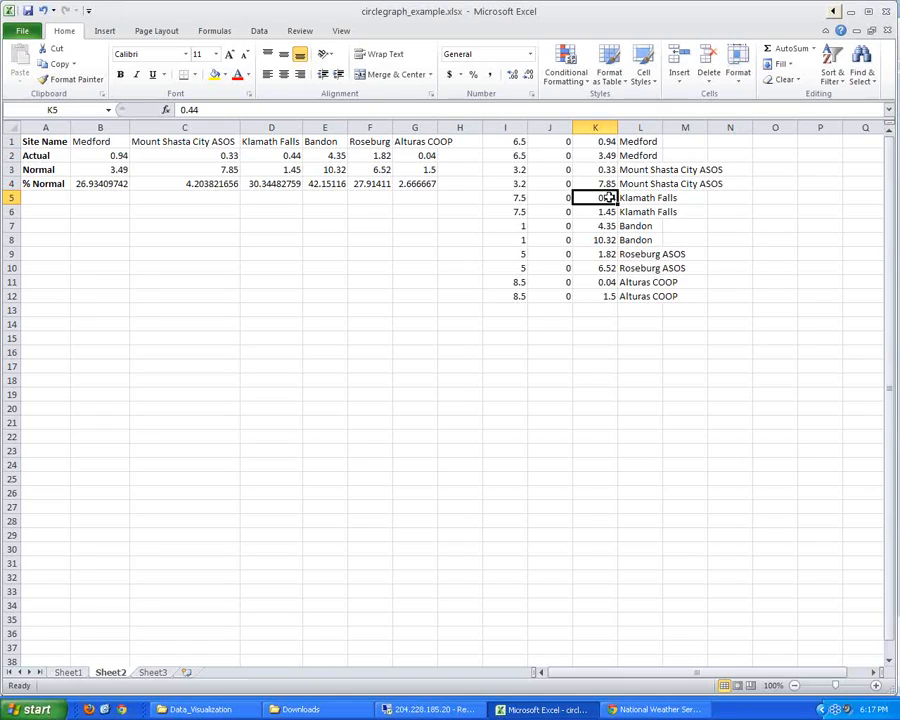
click(608, 211)
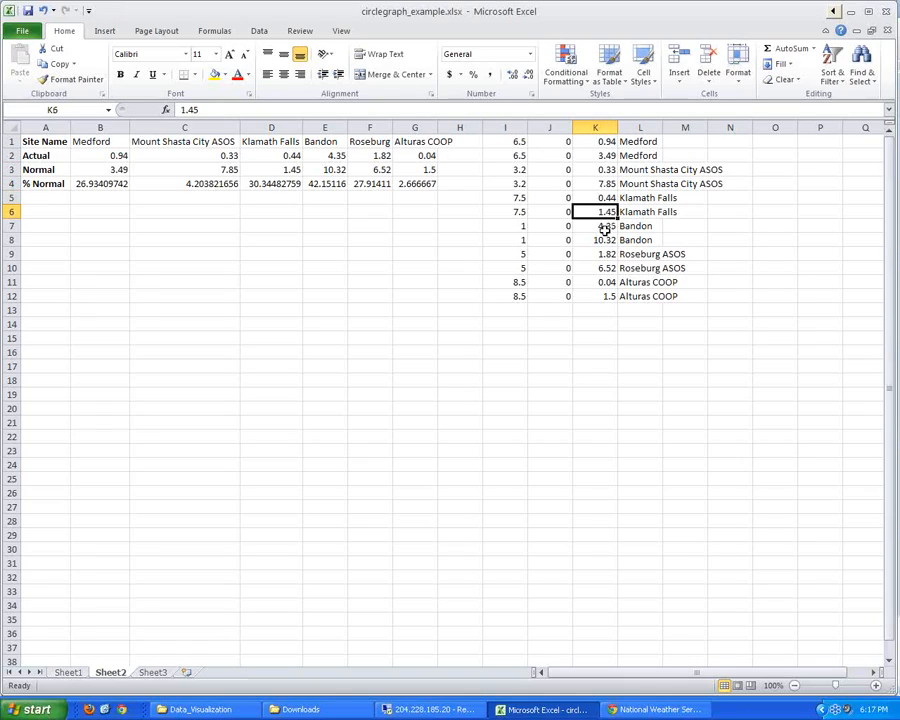
Step: Compare the Y values in column J and X positions in column I on Sheet2 with the finished bubble chart on Sheet1
drag(565, 142, 565, 291)
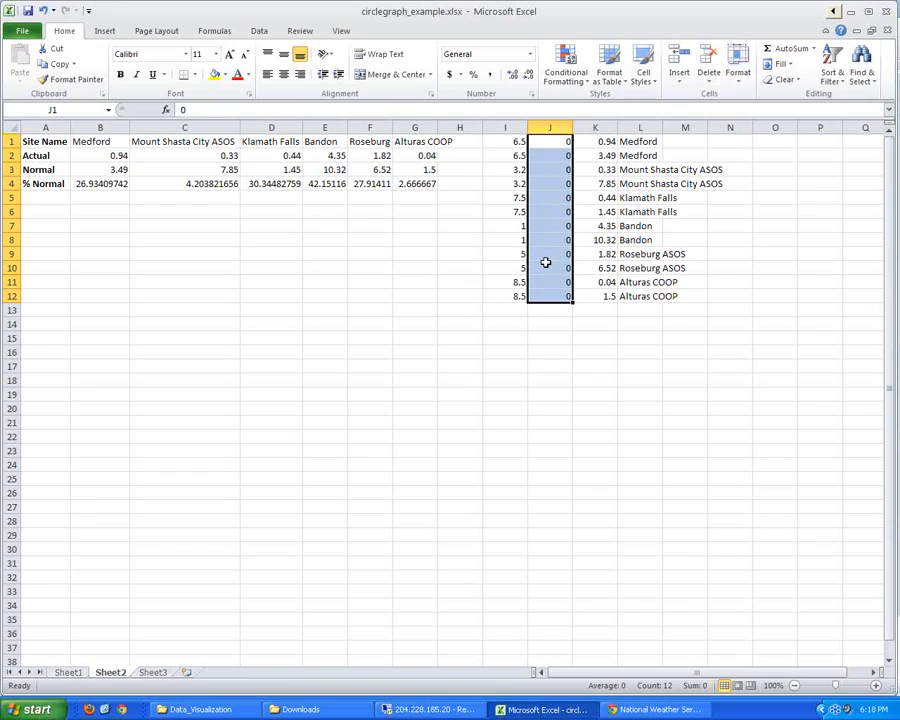
click(81, 677)
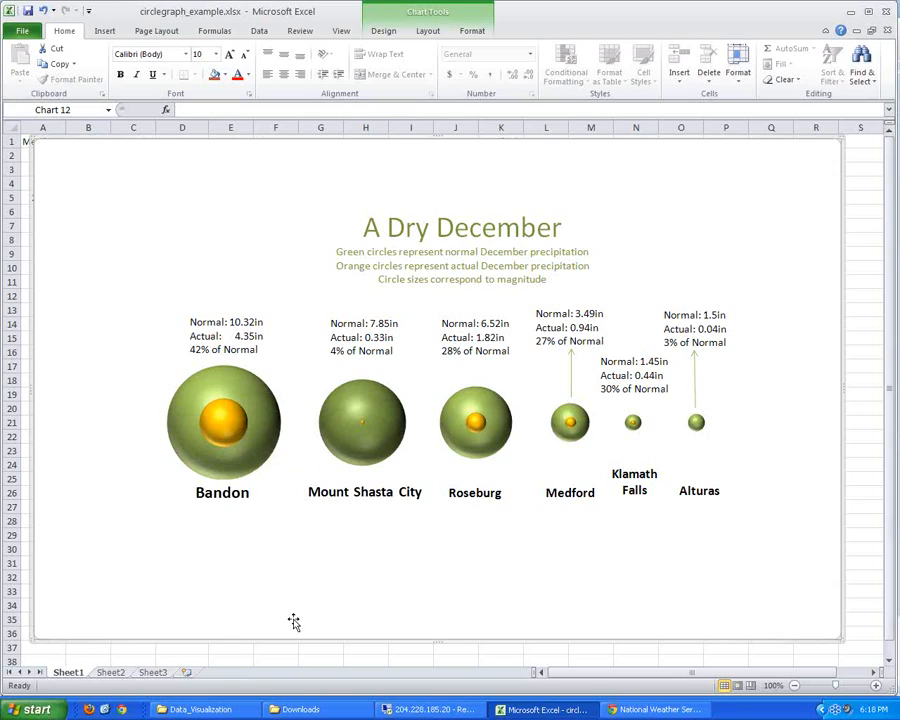
click(110, 672)
drag(514, 145, 517, 289)
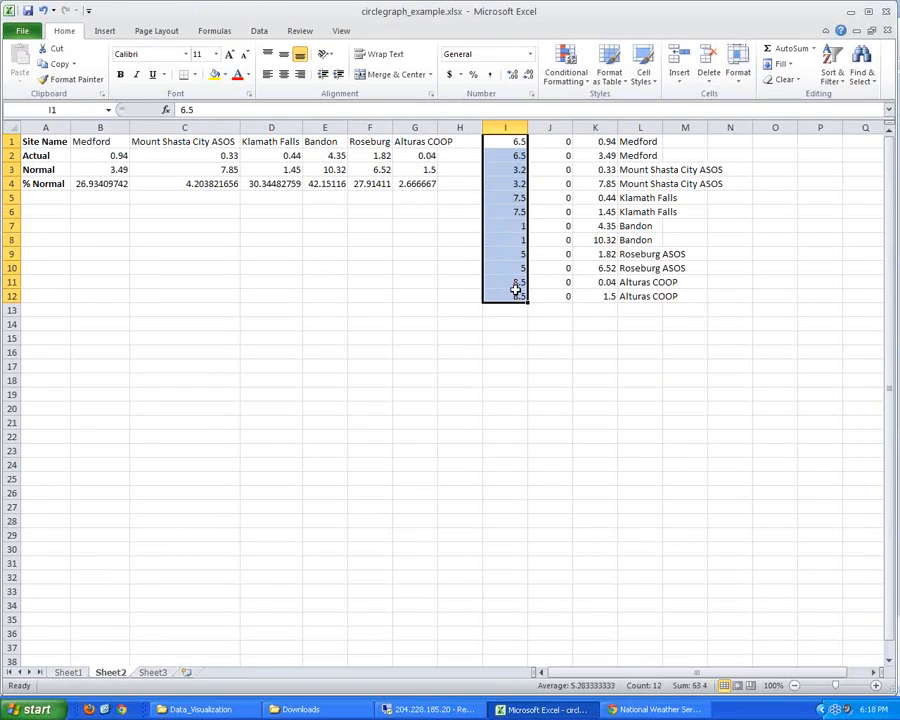
click(519, 143)
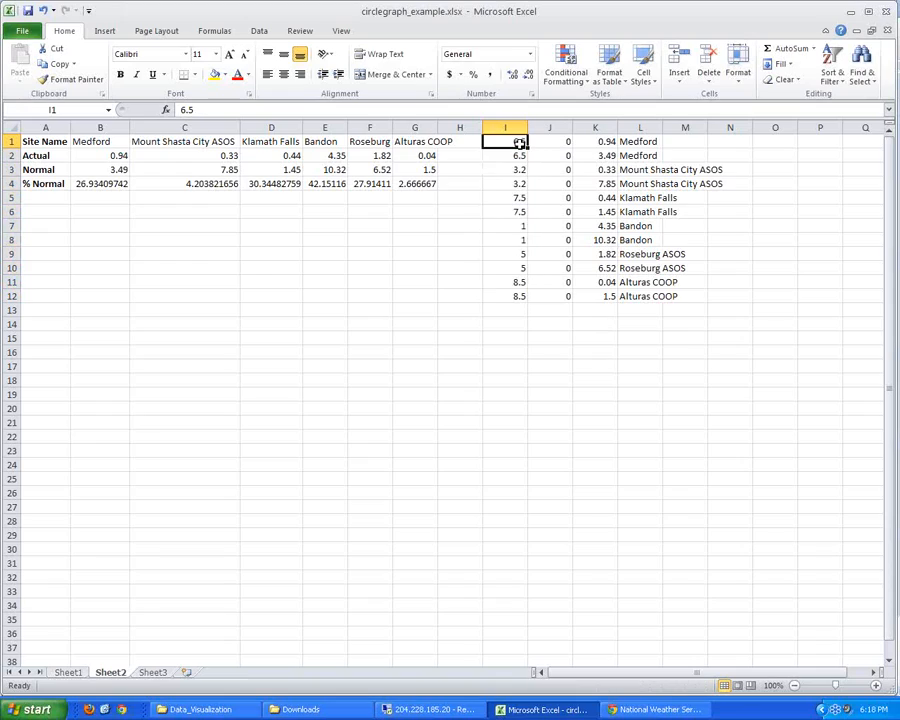
drag(519, 143, 519, 152)
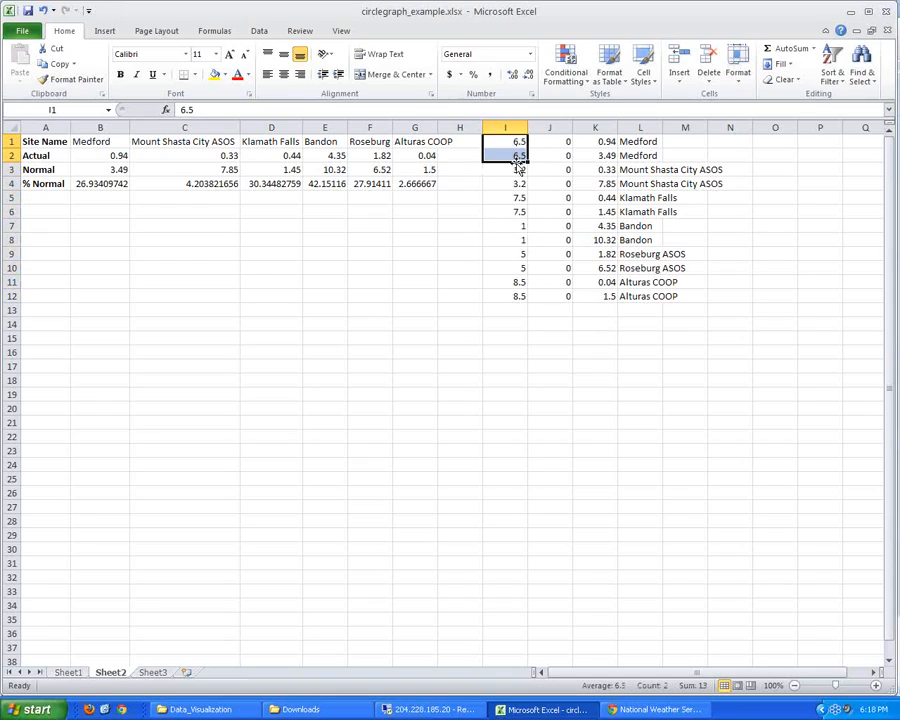
drag(517, 169, 516, 211)
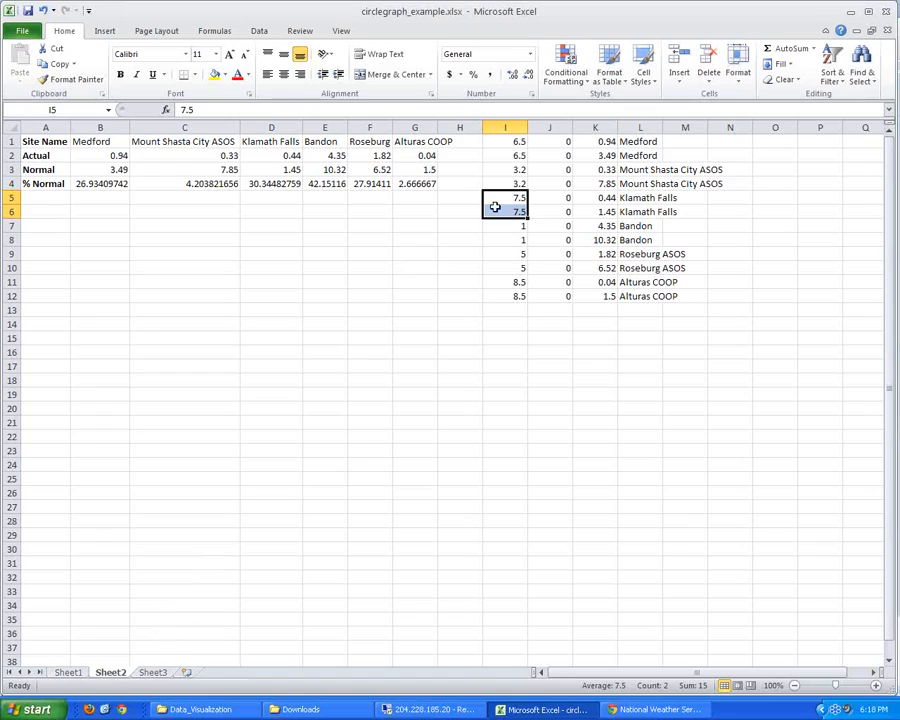
Step: Insert a 3-D bubble chart from the Medford data in I1:L2 and place it below the site table
drag(518, 141, 635, 147)
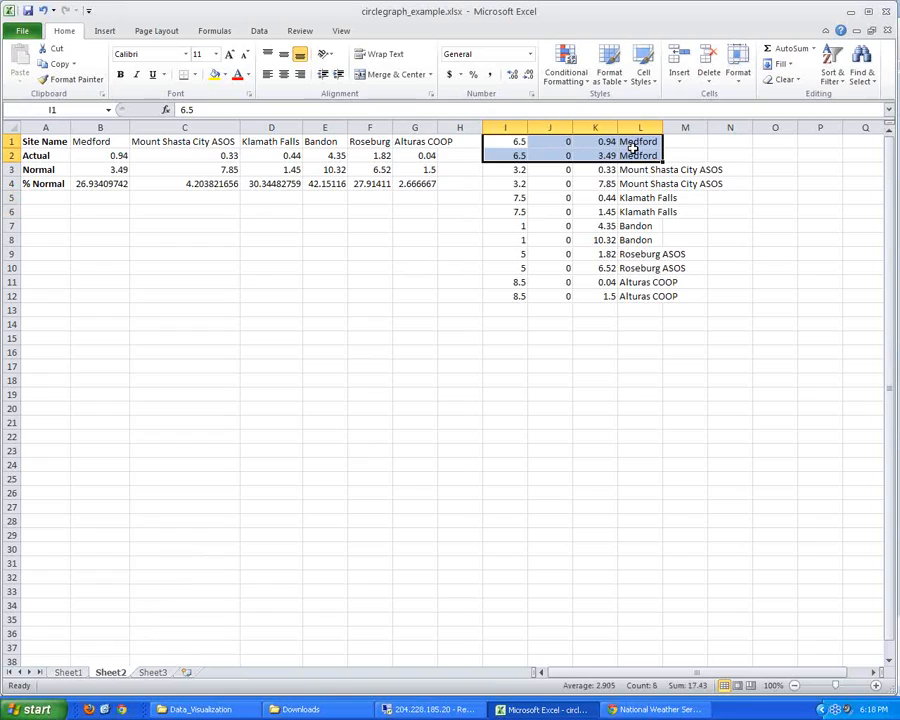
click(106, 31)
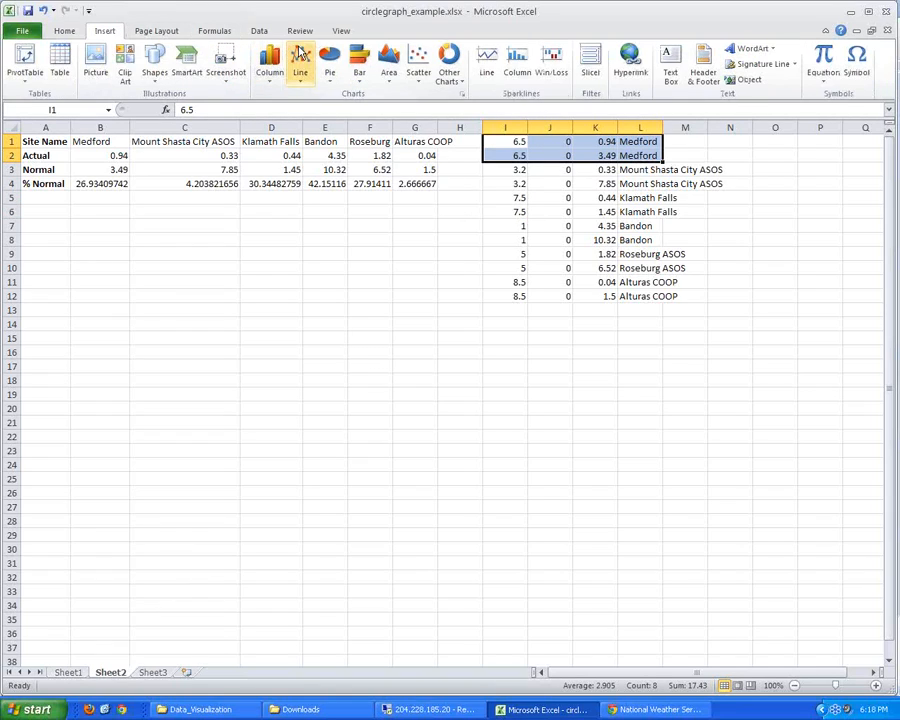
click(449, 62)
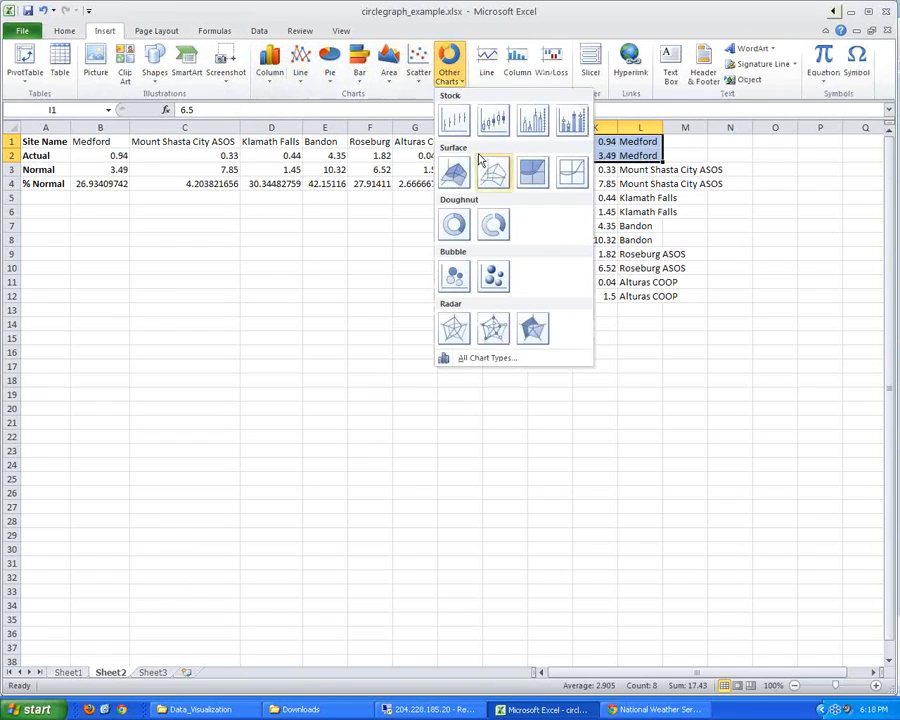
click(491, 276)
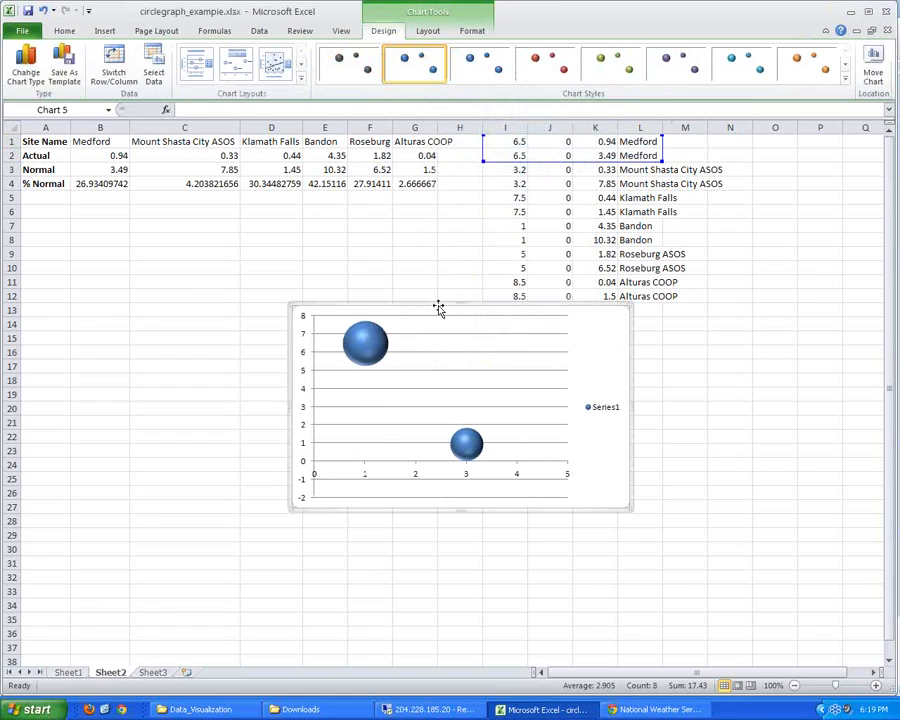
drag(595, 346, 432, 315)
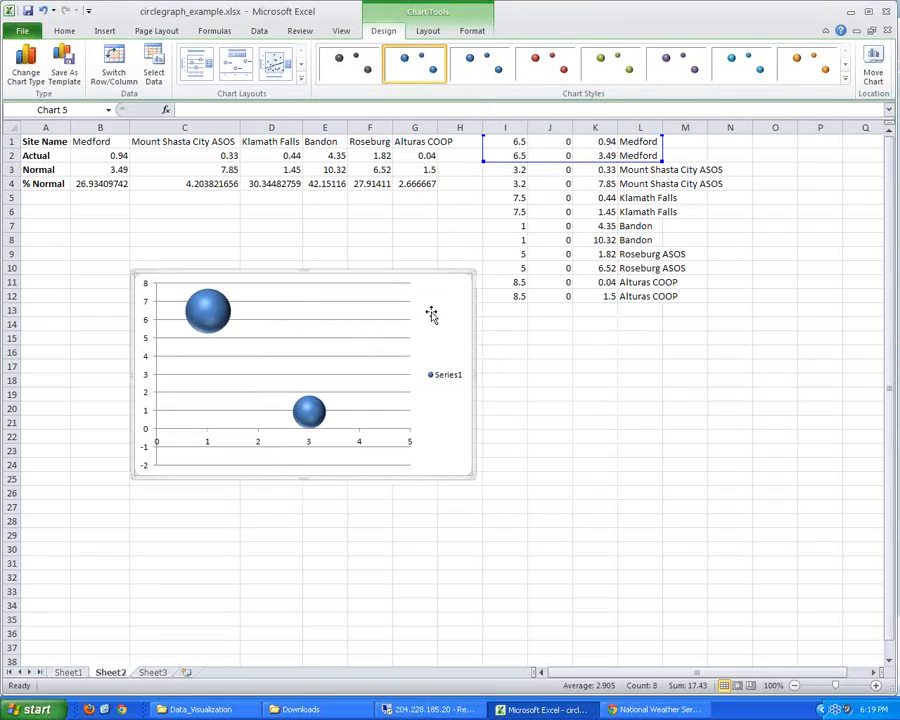
Step: Edit the chart's Series1, naming it Medford Normal and setting its X values to cell I2 on Sheet2
right_click(429, 314)
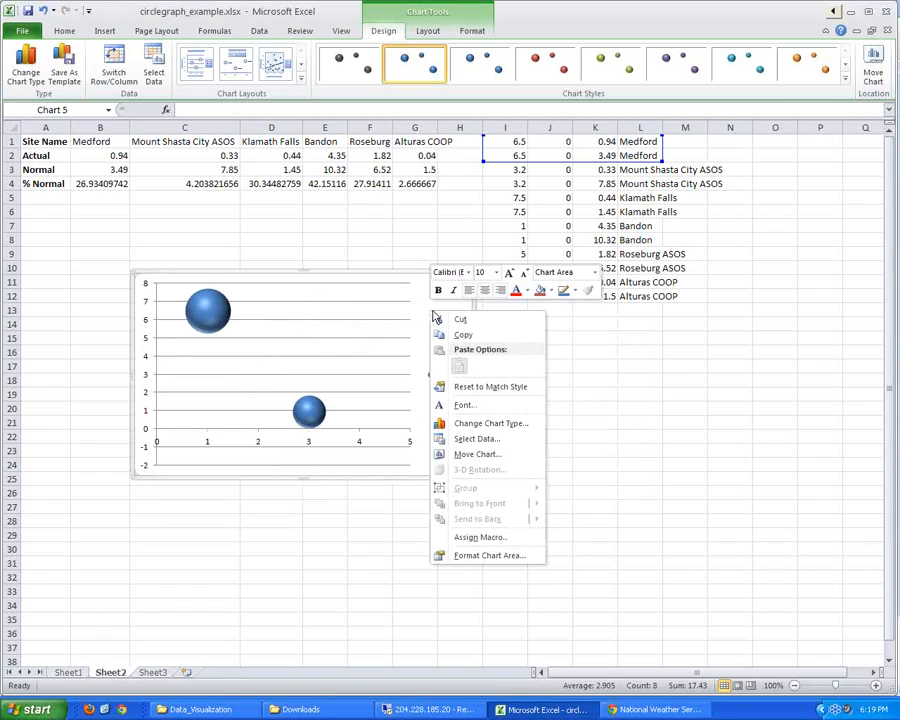
click(468, 438)
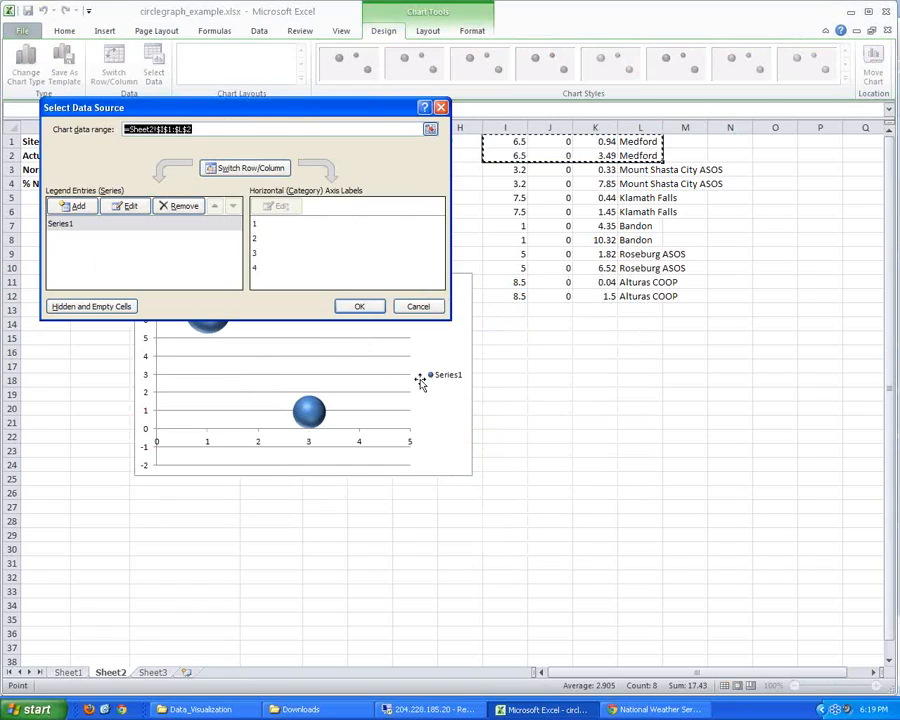
click(127, 226)
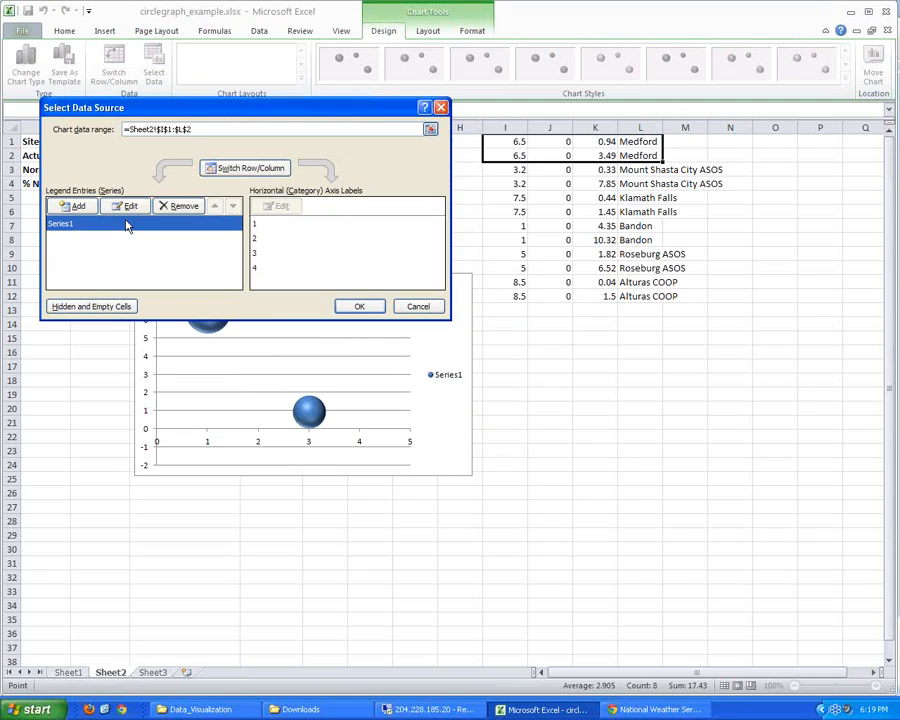
click(127, 207)
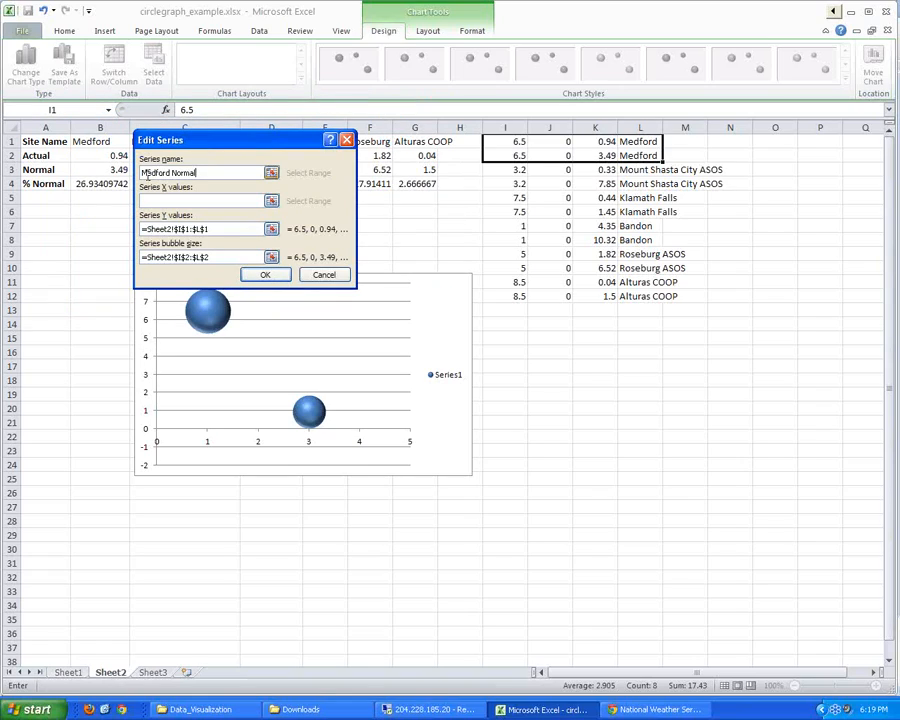
click(179, 199)
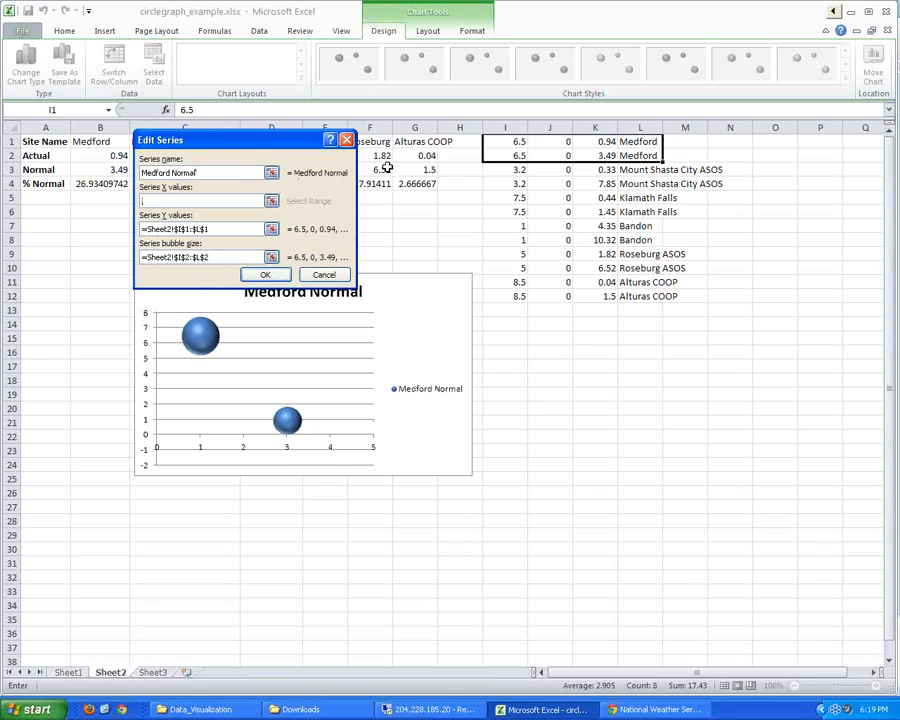
click(513, 156)
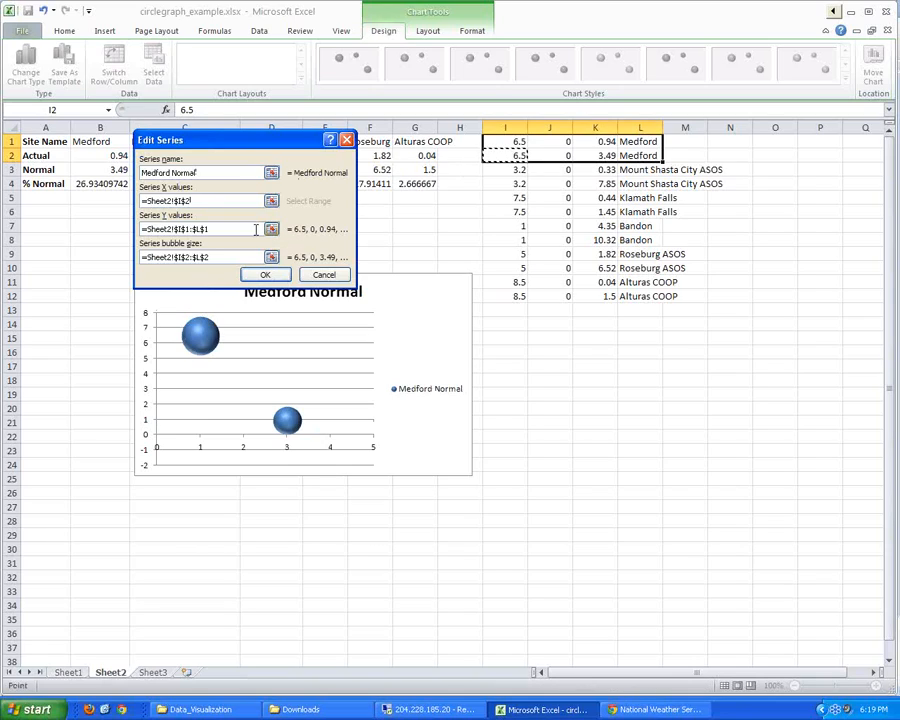
click(242, 200)
Step: Set the Medford Normal series' Y values to cell J2 and its bubble size to cell K2 on Sheet2
click(271, 228)
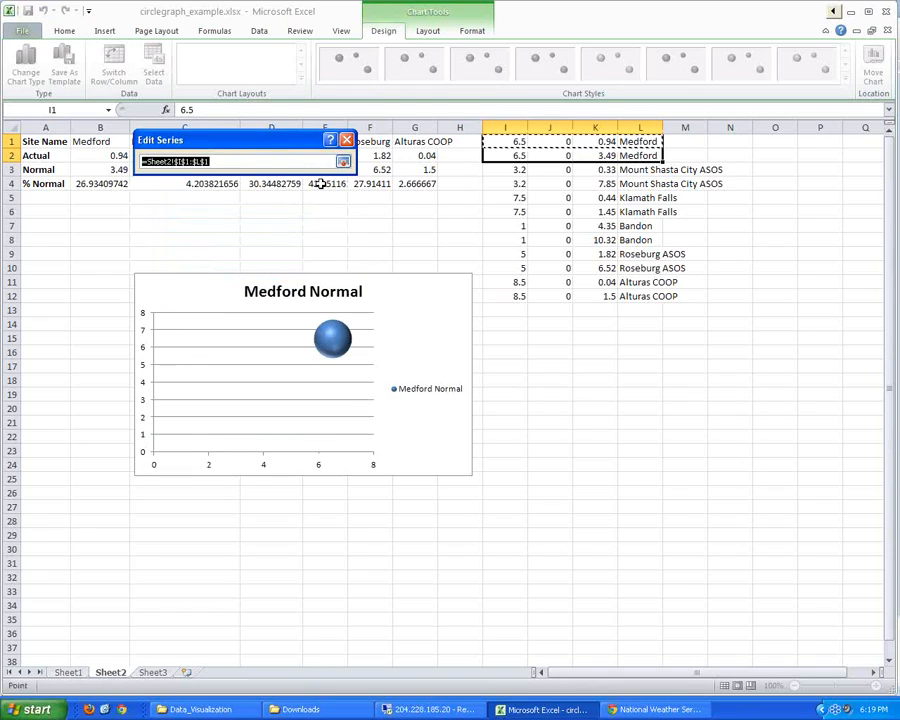
click(343, 161)
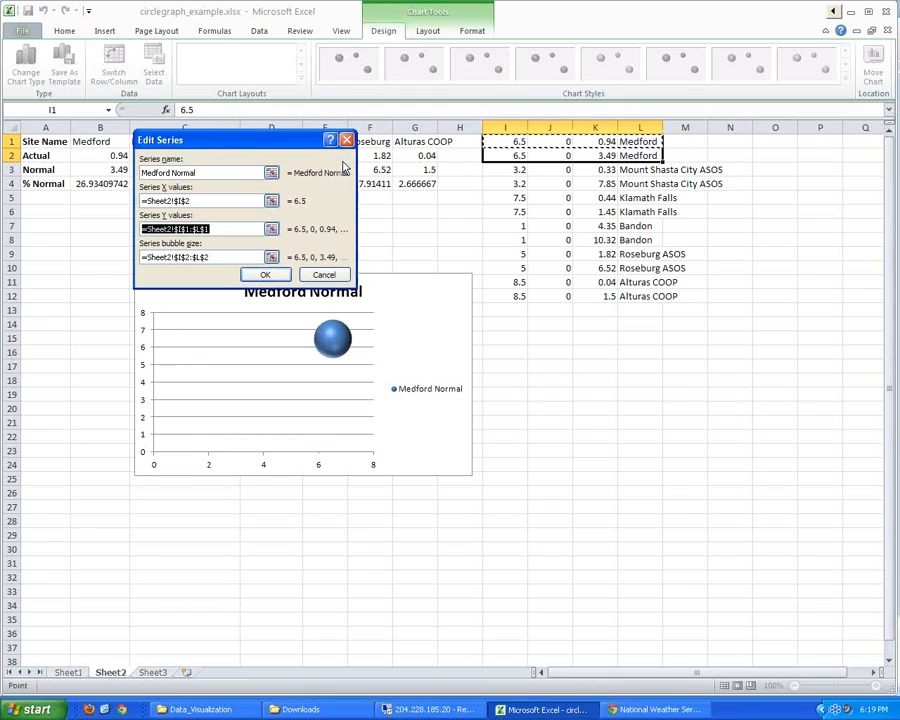
click(271, 228)
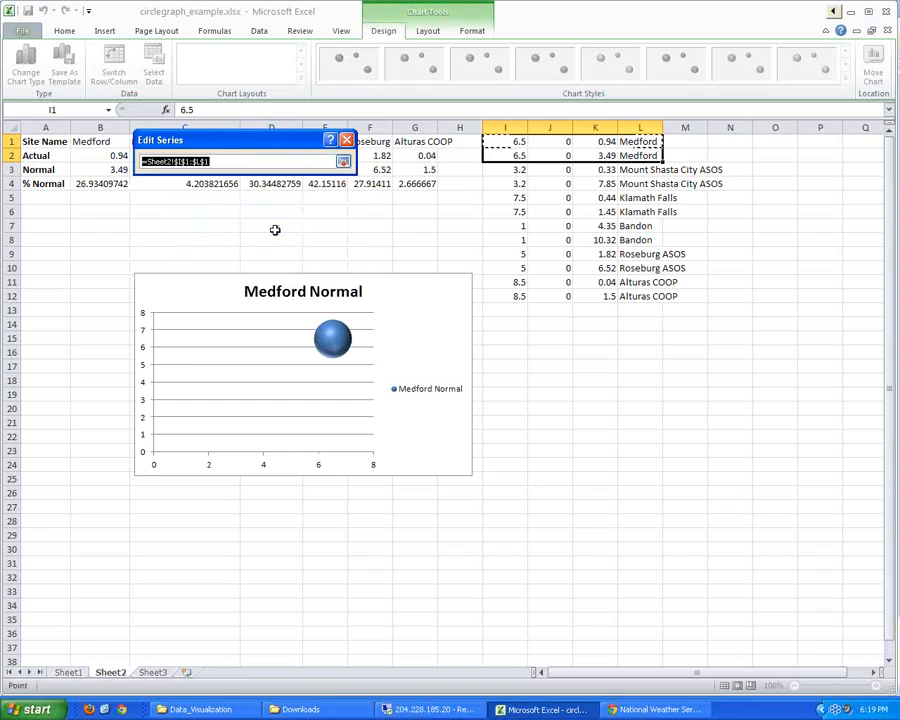
click(559, 155)
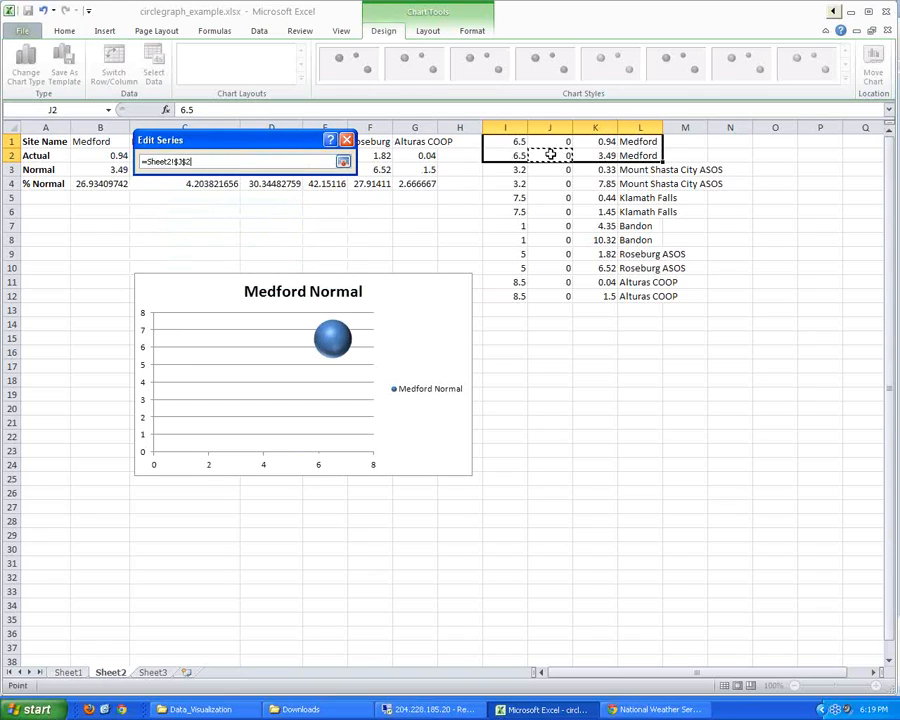
click(343, 162)
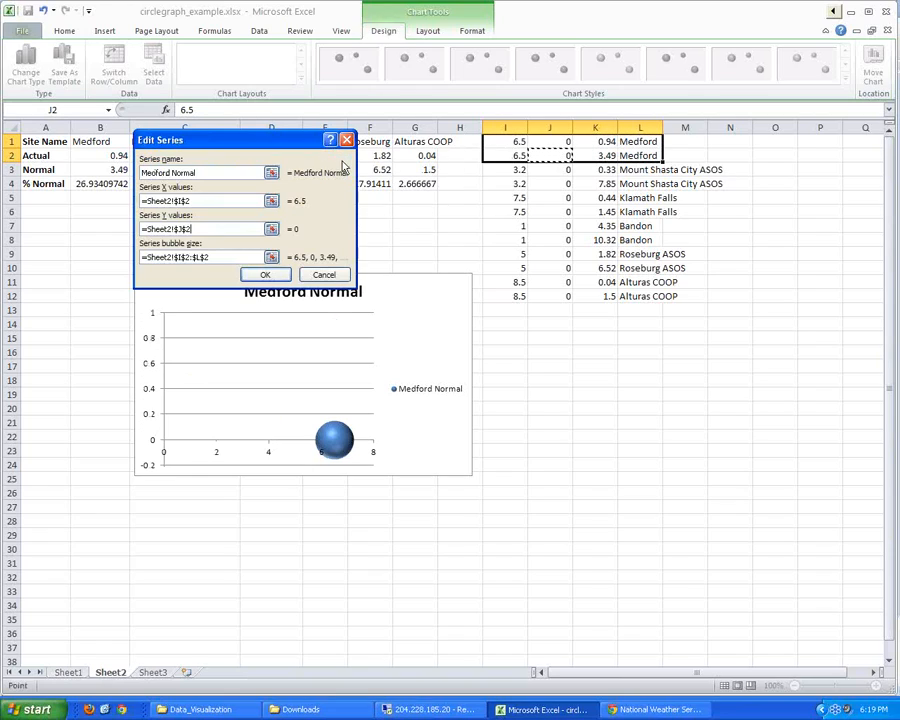
click(272, 258)
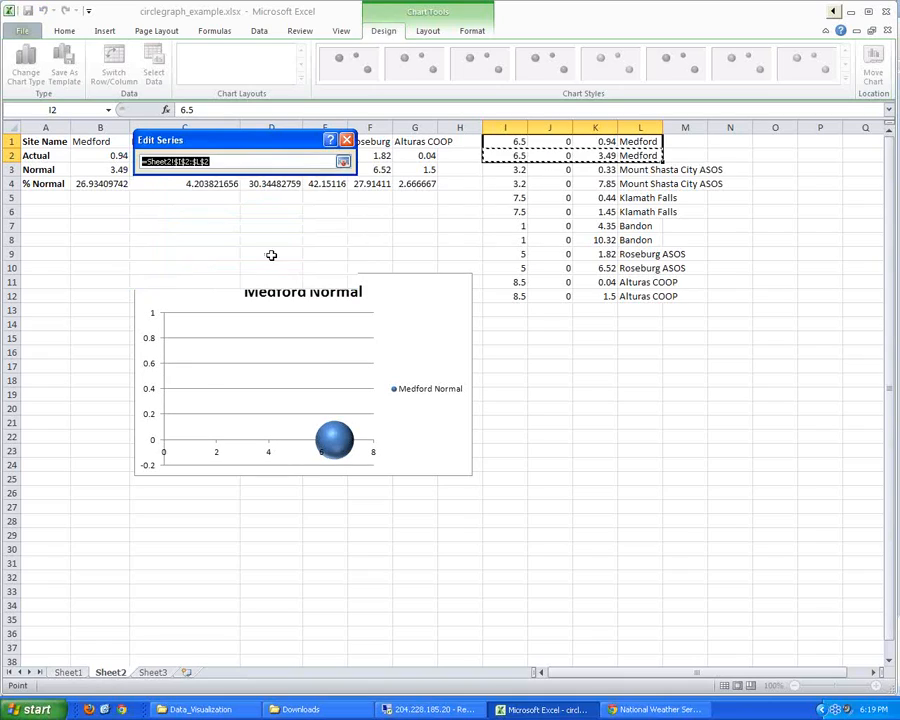
click(600, 157)
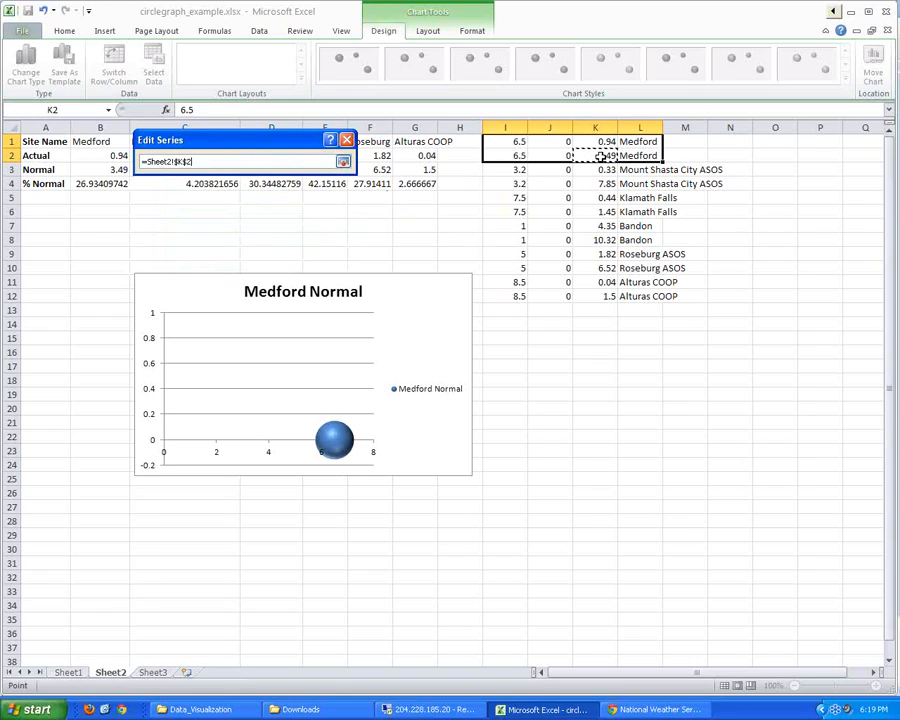
click(343, 162)
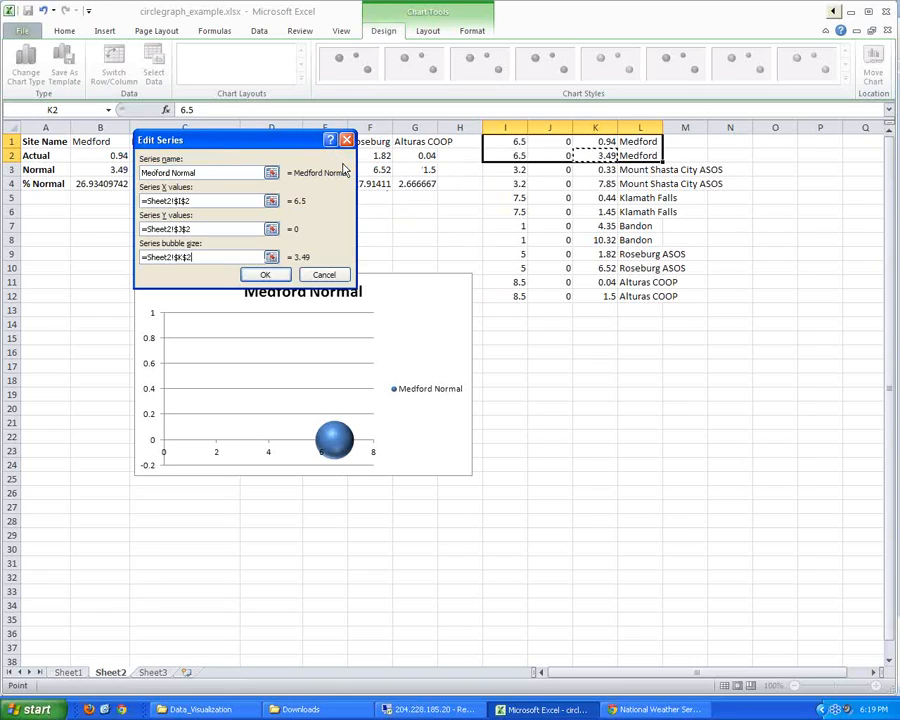
click(277, 276)
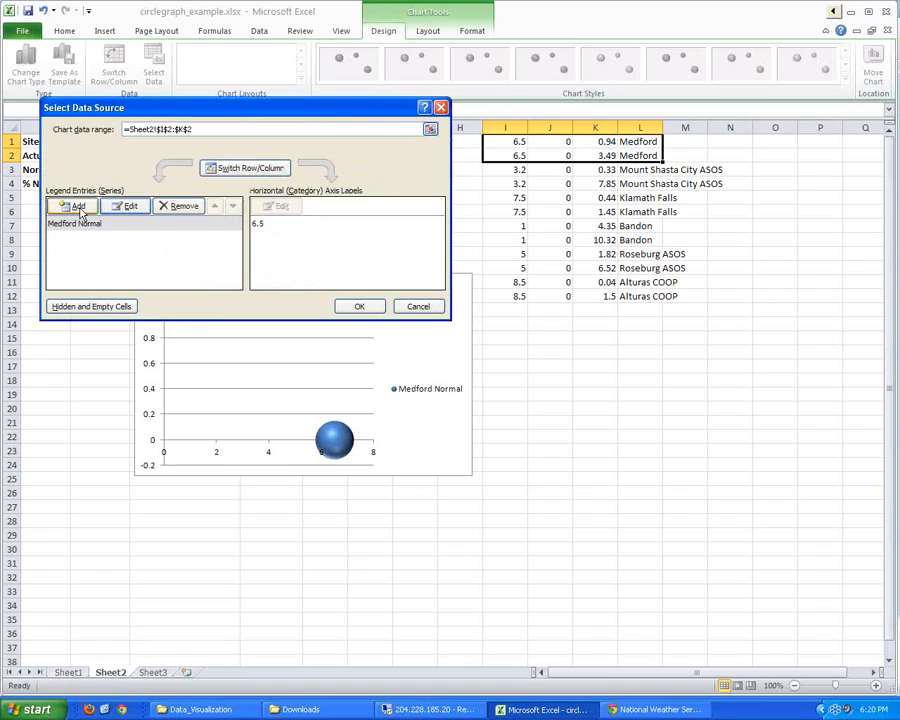
Step: Add a second chart series named Medford Actual with its X values taken from cell I1 on Sheet2
click(79, 207)
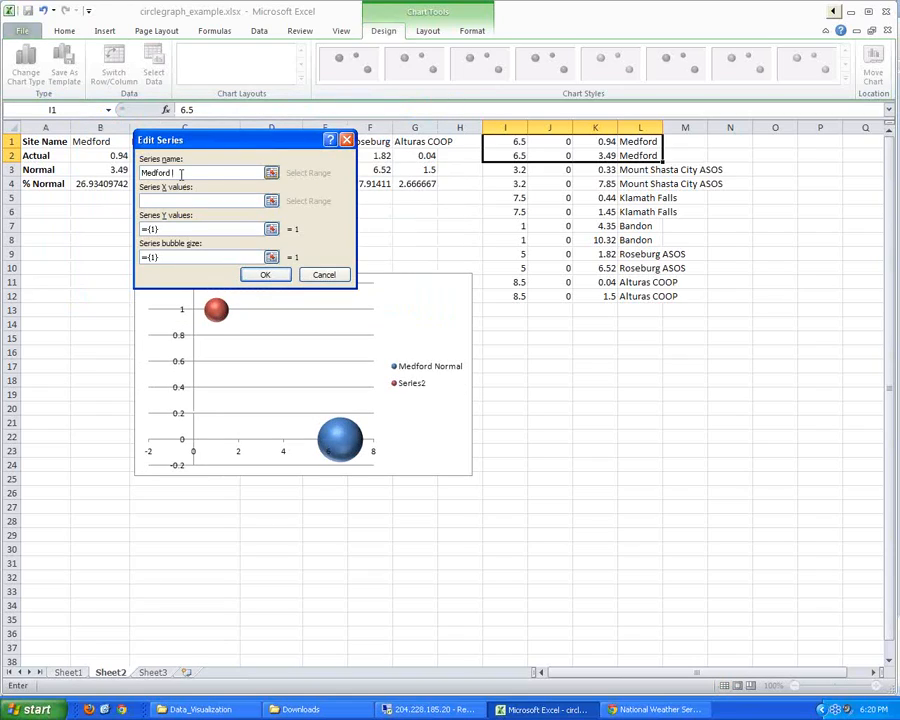
text(Medford Actual)
click(270, 201)
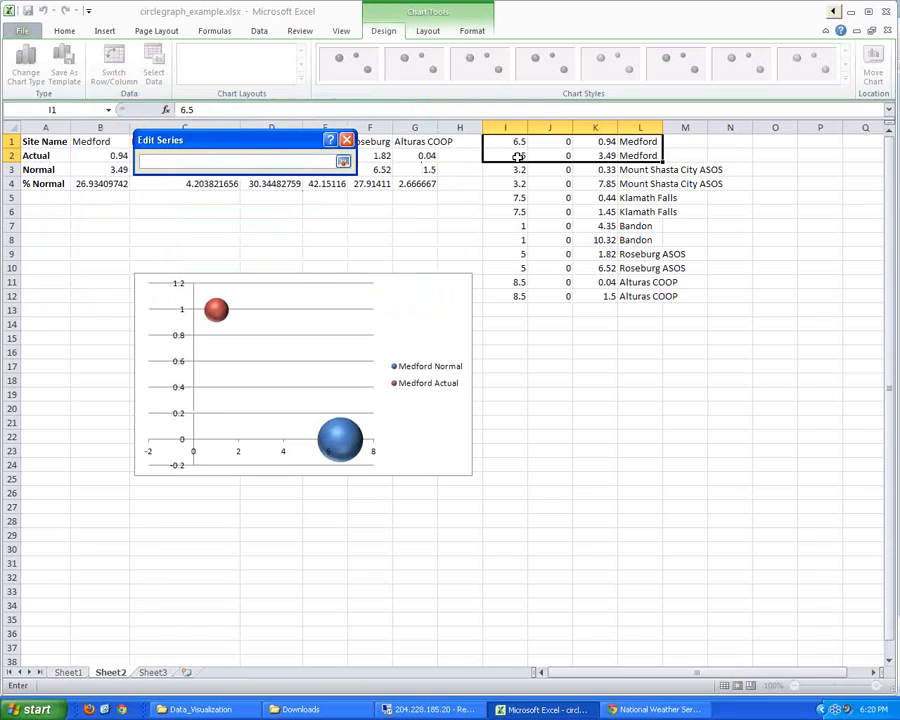
click(516, 141)
click(345, 162)
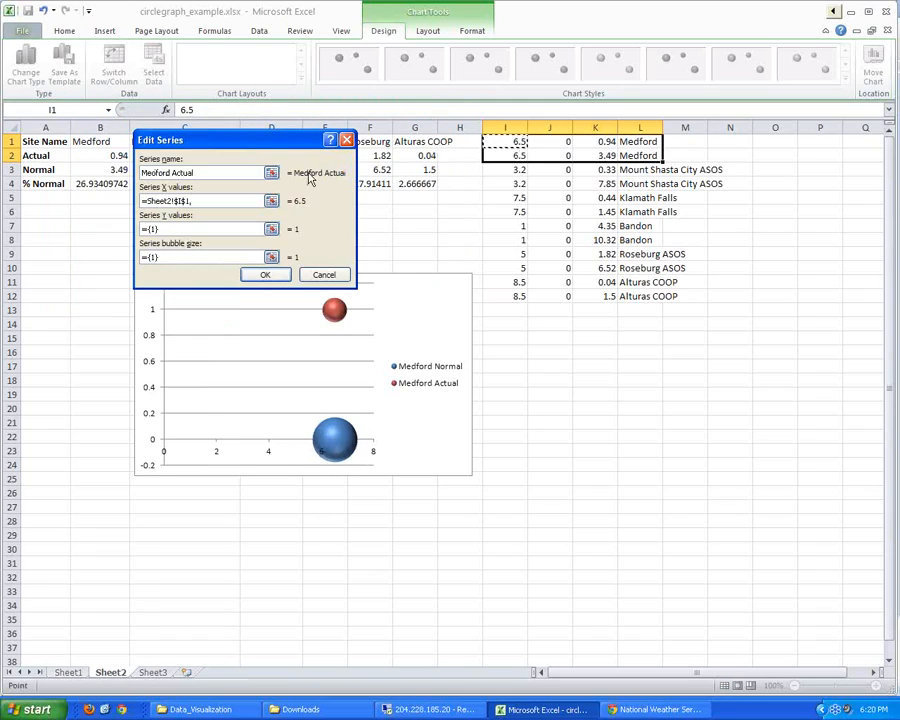
Step: Set the Medford Actual series' Y values to cell J1 and its bubble size to cell K1
click(271, 229)
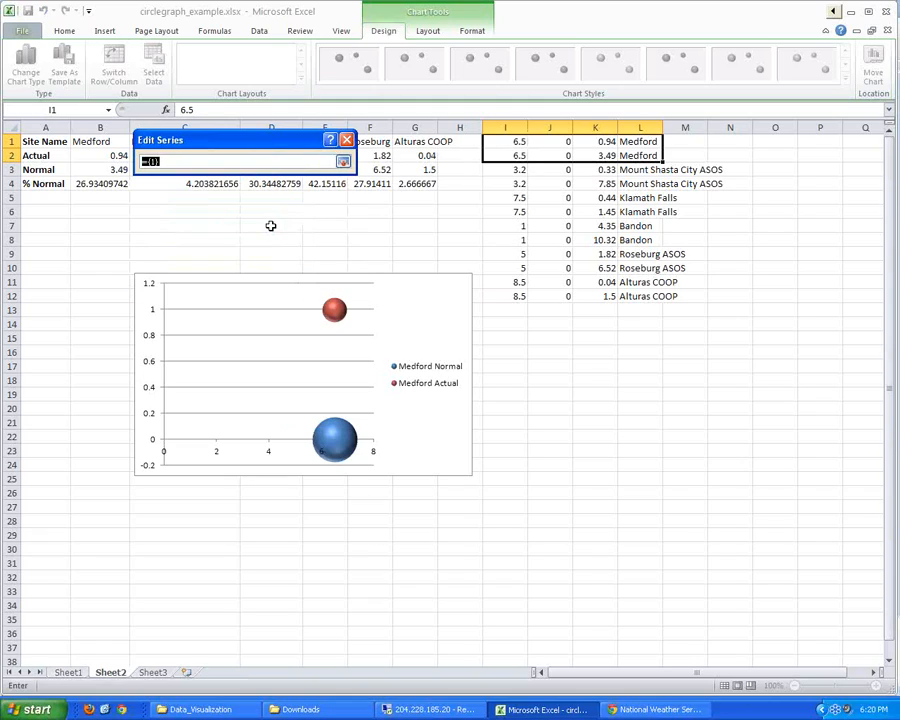
click(553, 143)
click(344, 162)
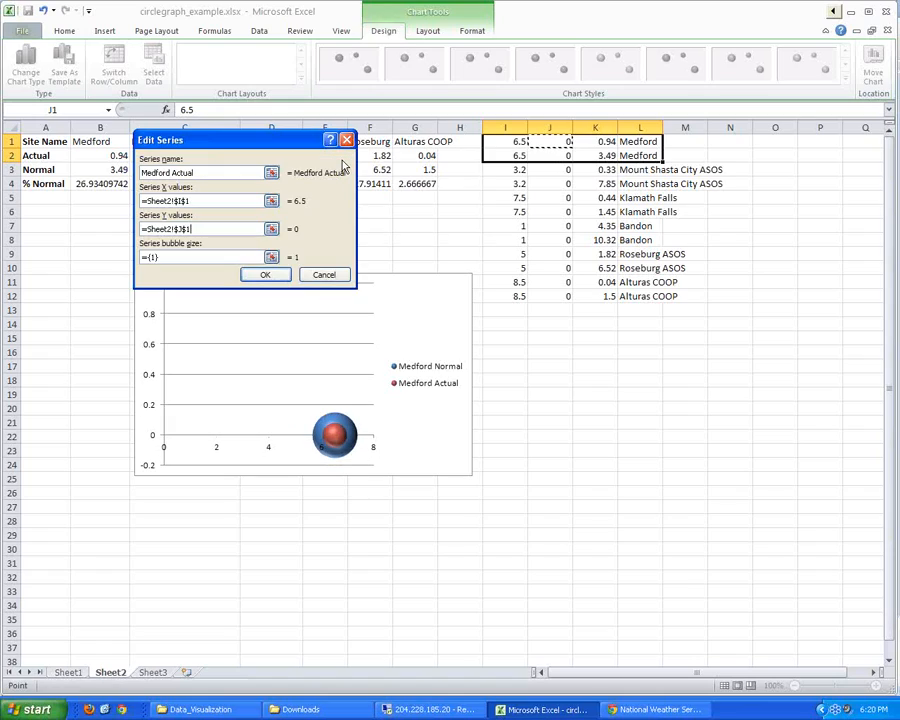
click(271, 256)
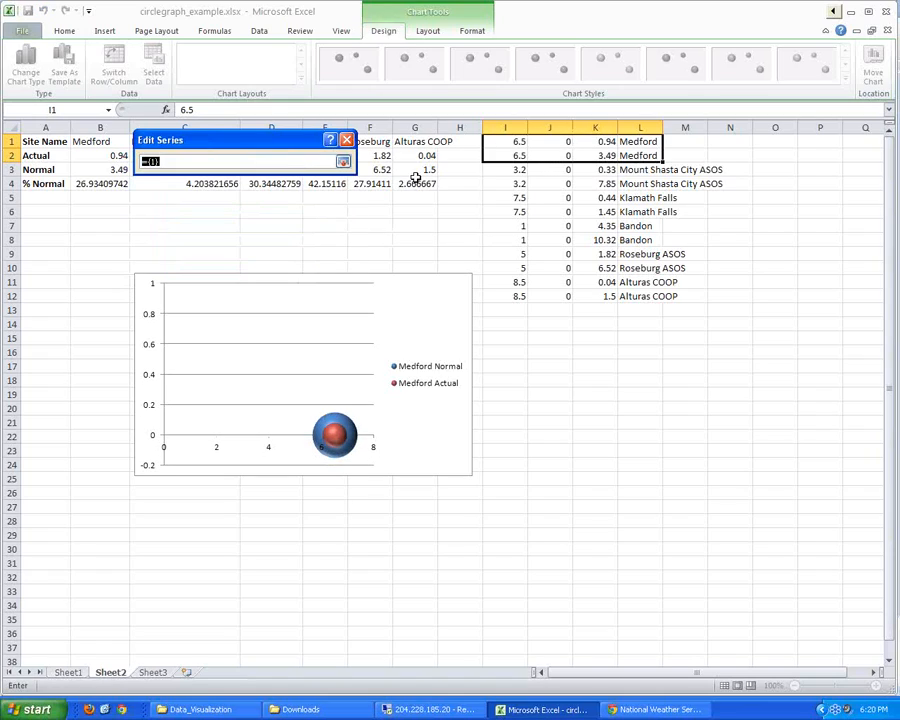
click(598, 143)
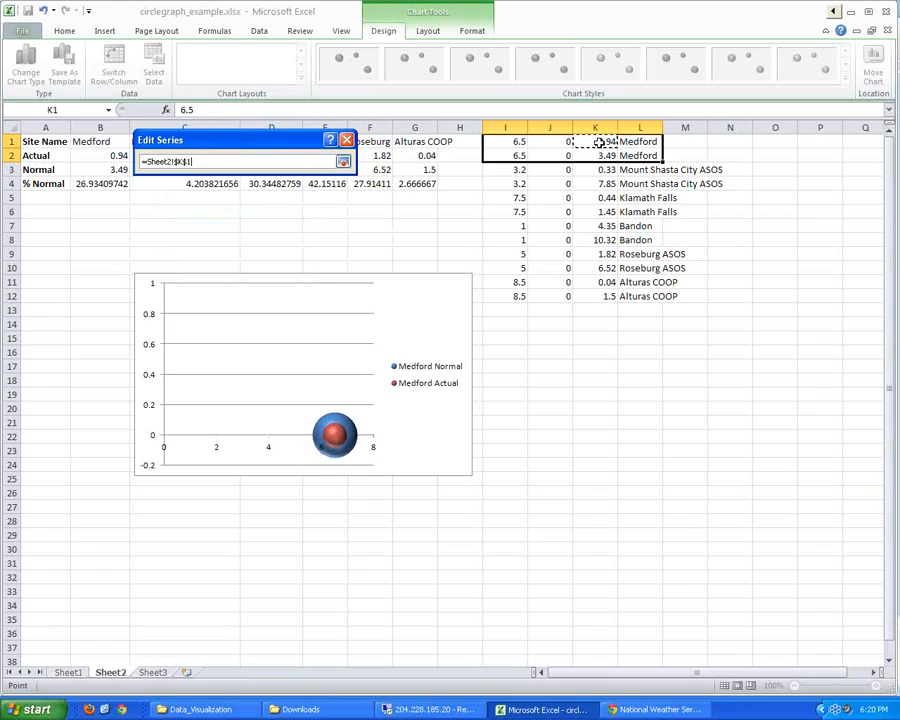
click(343, 162)
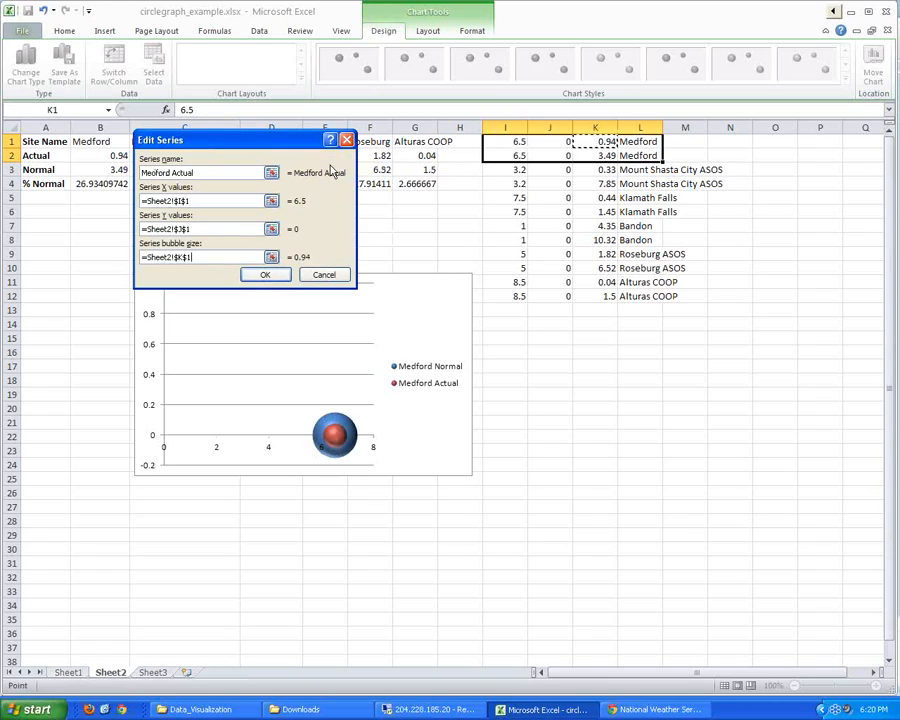
click(265, 275)
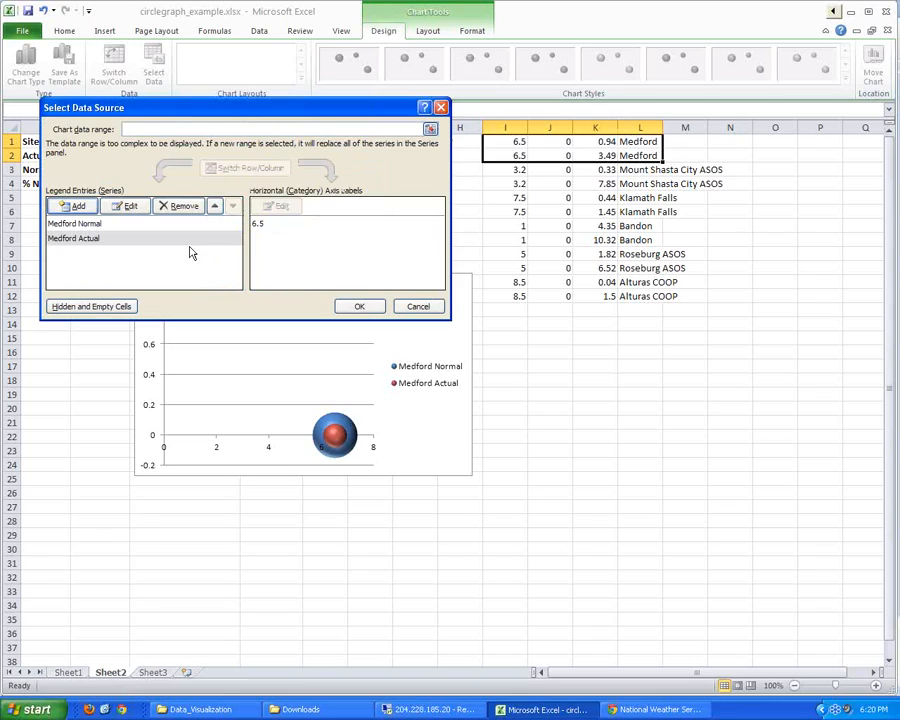
Step: Add a third chart series named Mount Shasta Normal with its X values taken from cell I4
click(70, 206)
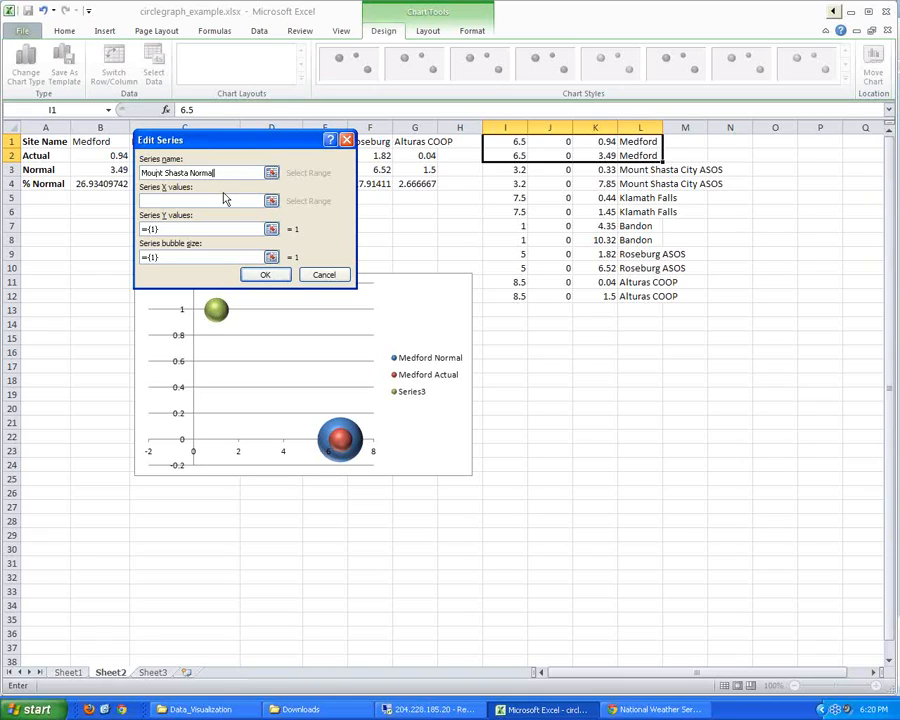
click(271, 200)
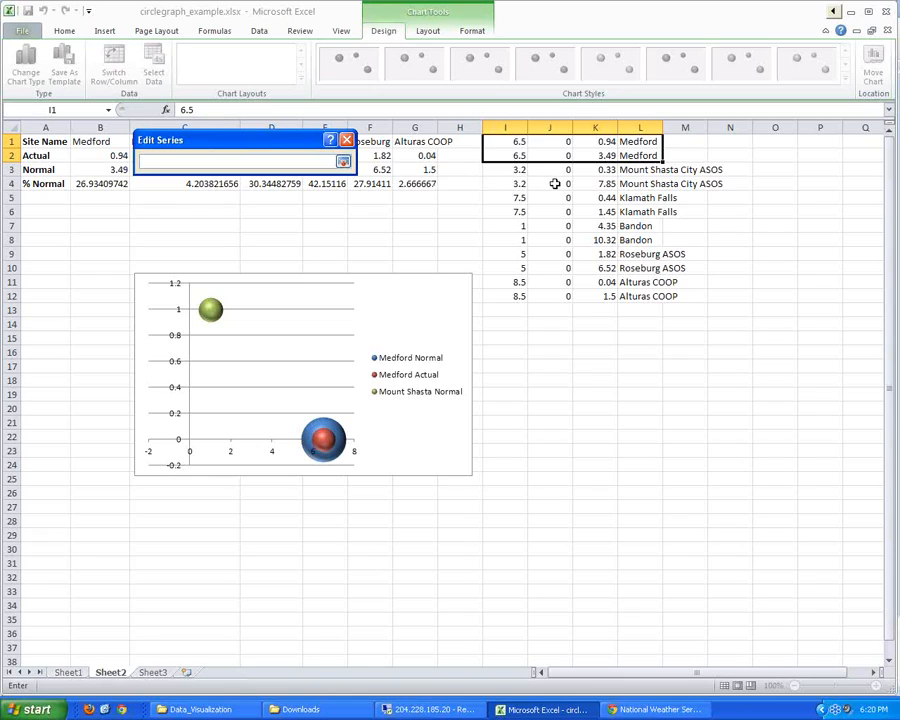
click(518, 185)
click(345, 163)
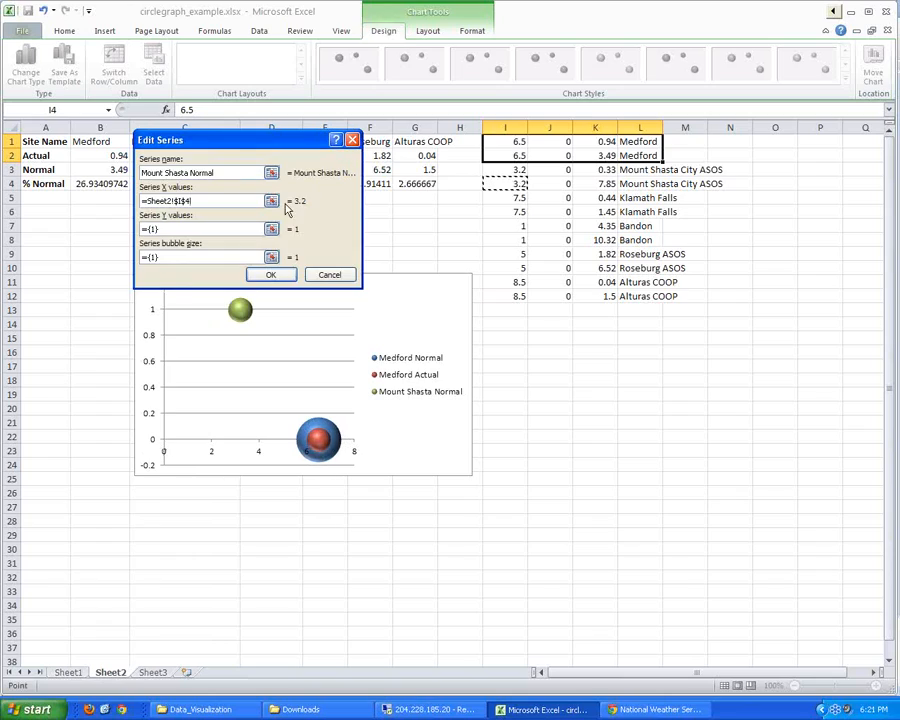
Step: Set the Mount Shasta Normal series' Y values to cell J4 and its bubble size to cell K4
click(272, 229)
click(545, 184)
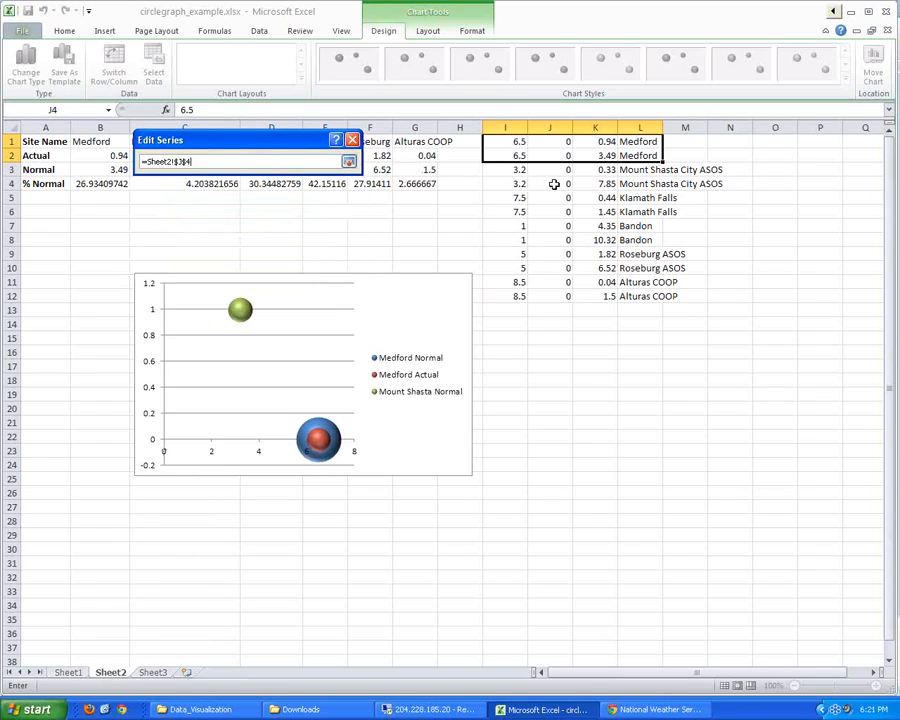
click(349, 163)
click(269, 257)
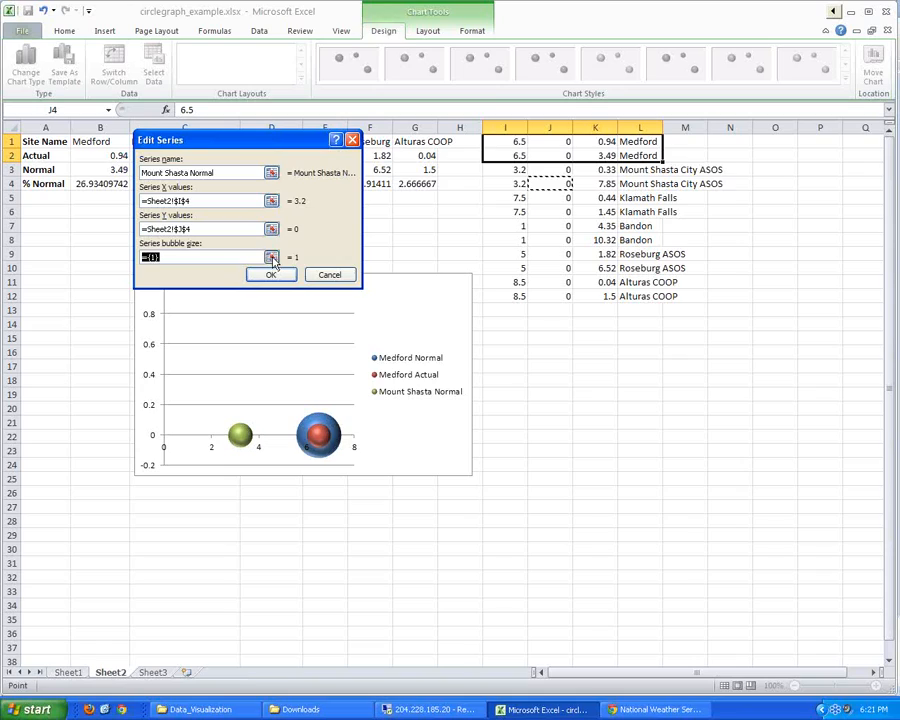
click(598, 184)
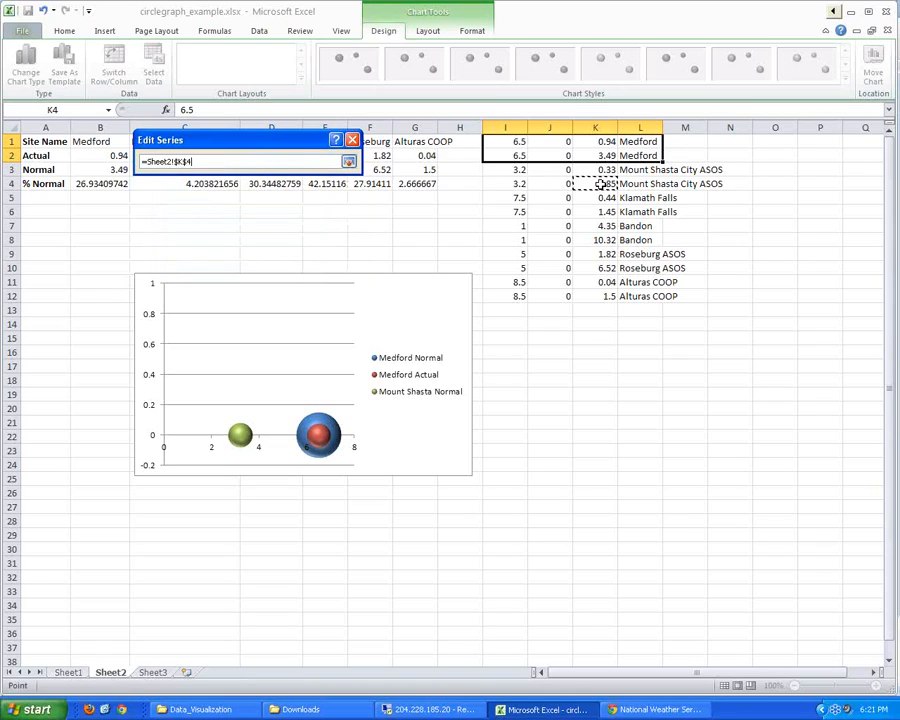
click(349, 162)
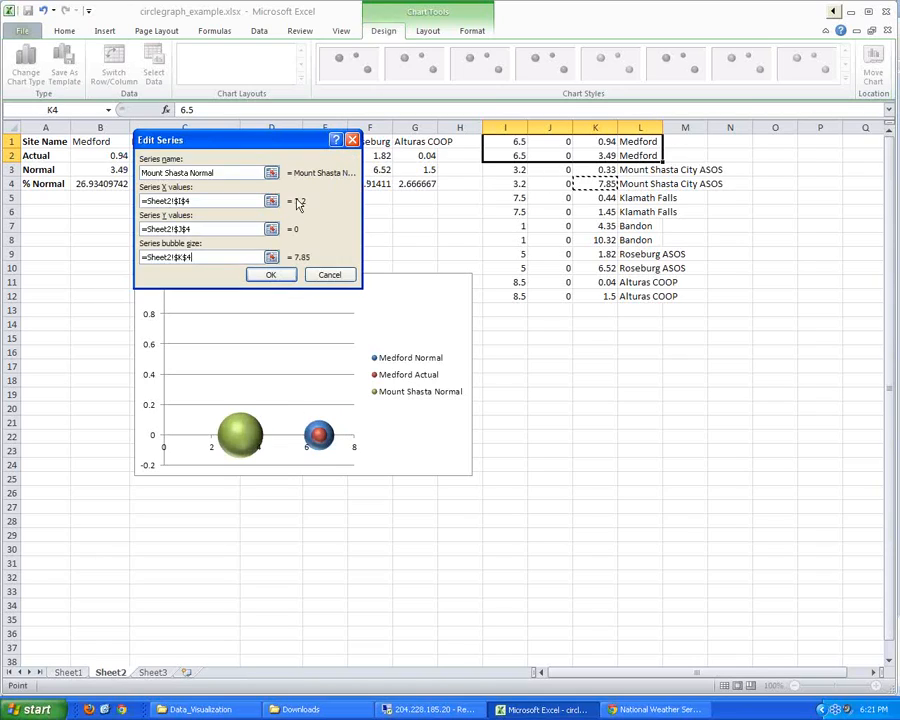
click(269, 276)
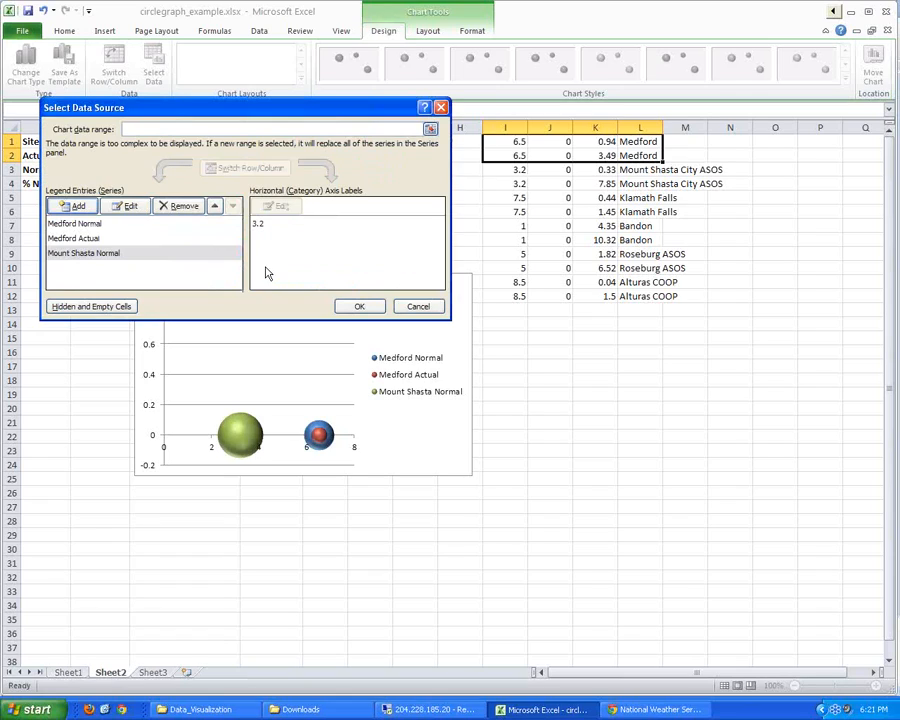
Step: Add a fourth chart series named Mount Shasta Actual with its X values taken from cell I3
click(84, 211)
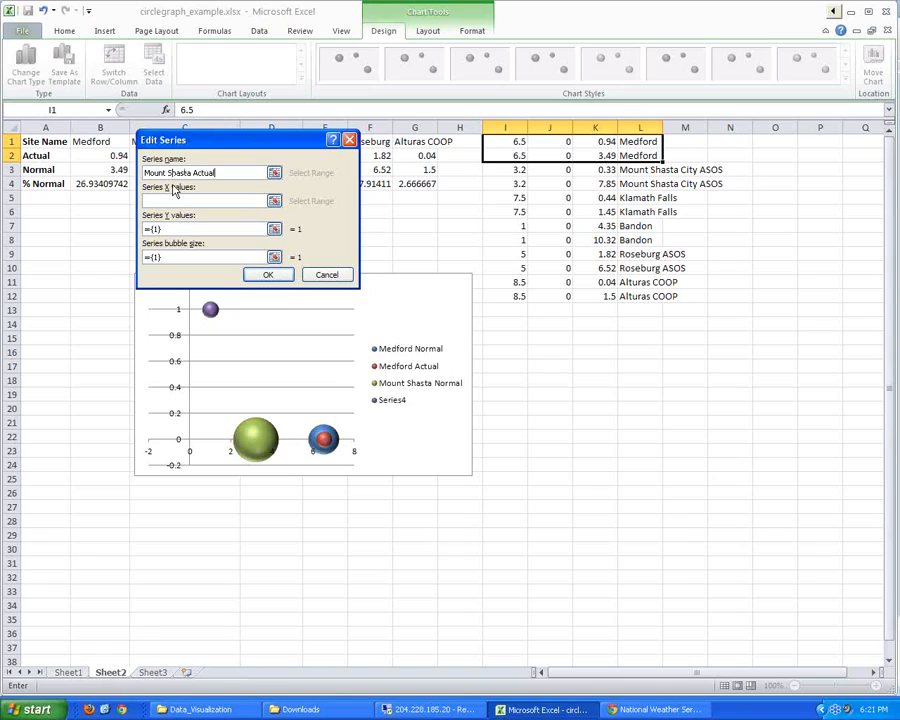
click(274, 200)
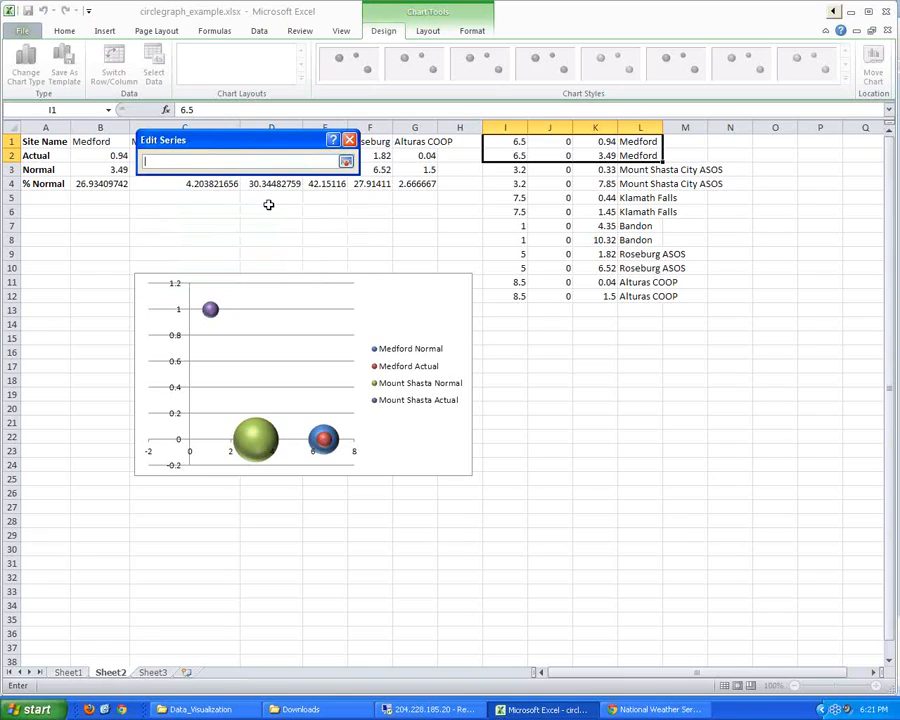
click(514, 171)
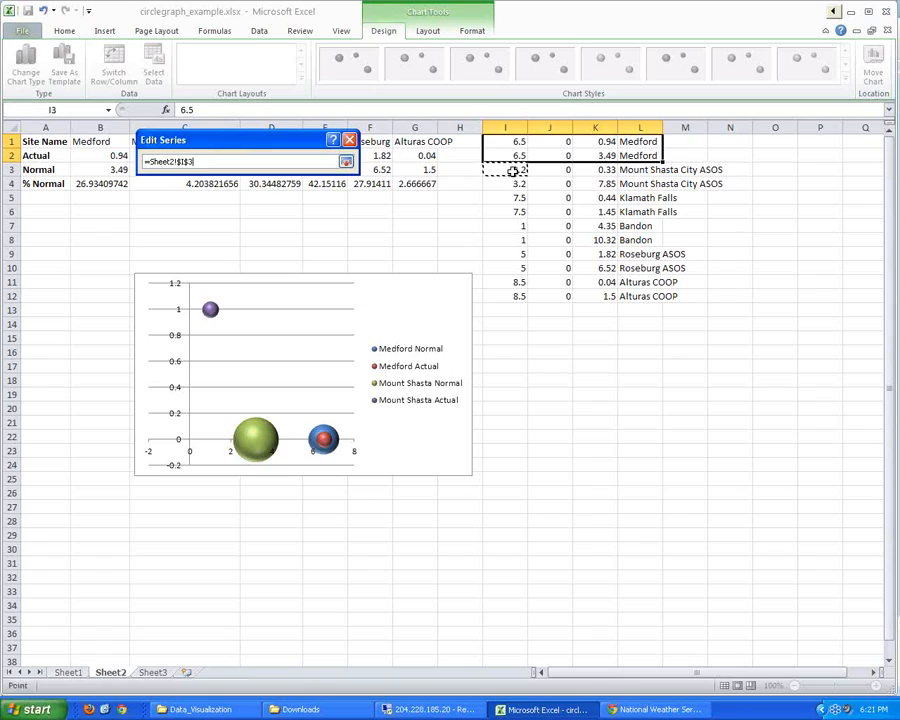
click(346, 163)
Step: Set the Mount Shasta Actual series' Y values to cell J3 and its bubble size to cell K3
click(274, 232)
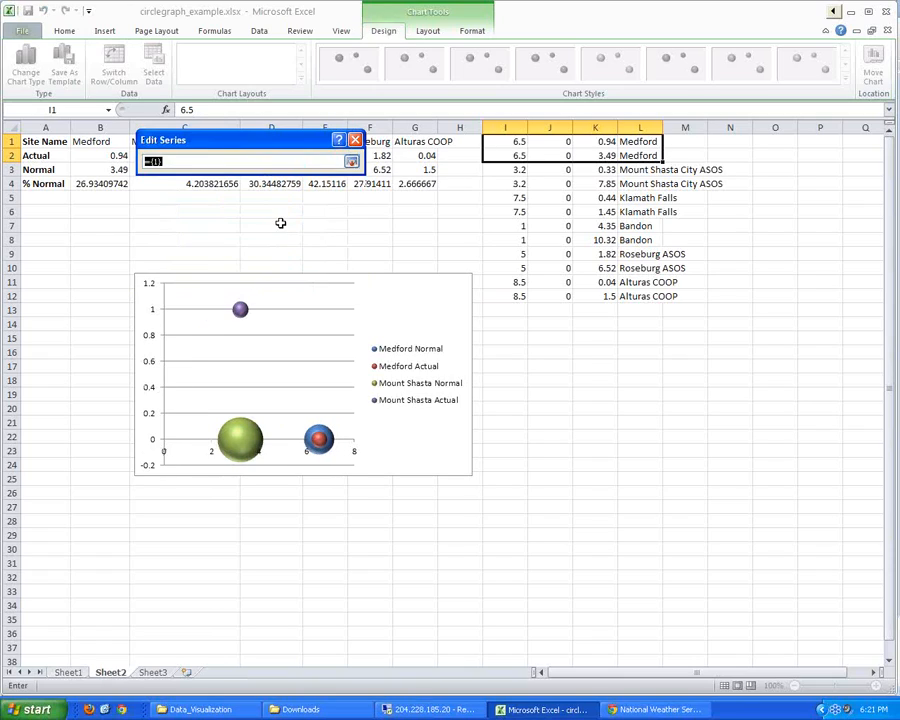
click(560, 170)
click(351, 161)
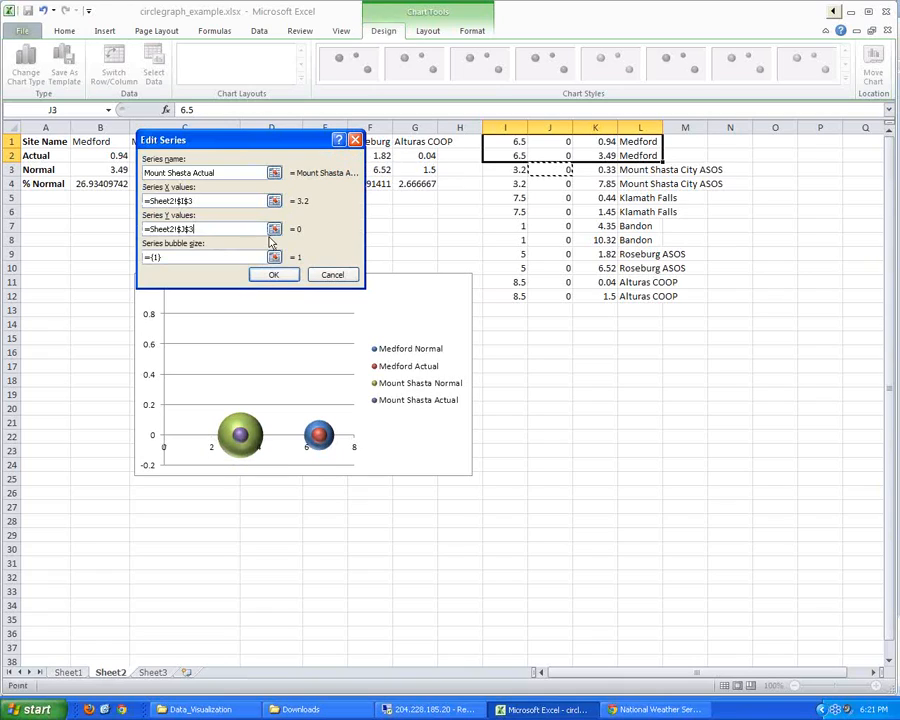
click(273, 257)
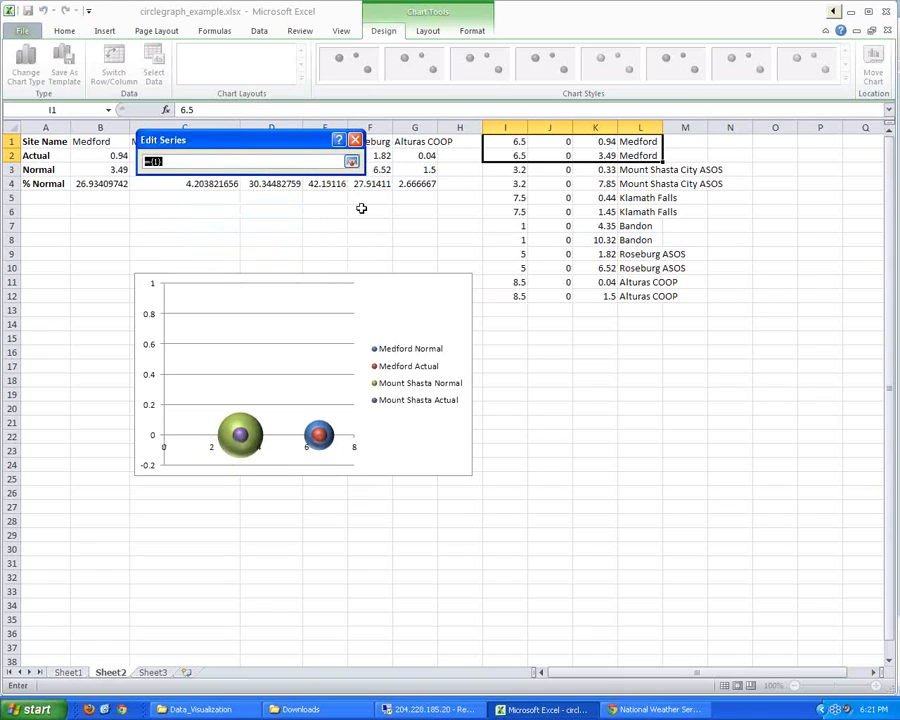
click(610, 172)
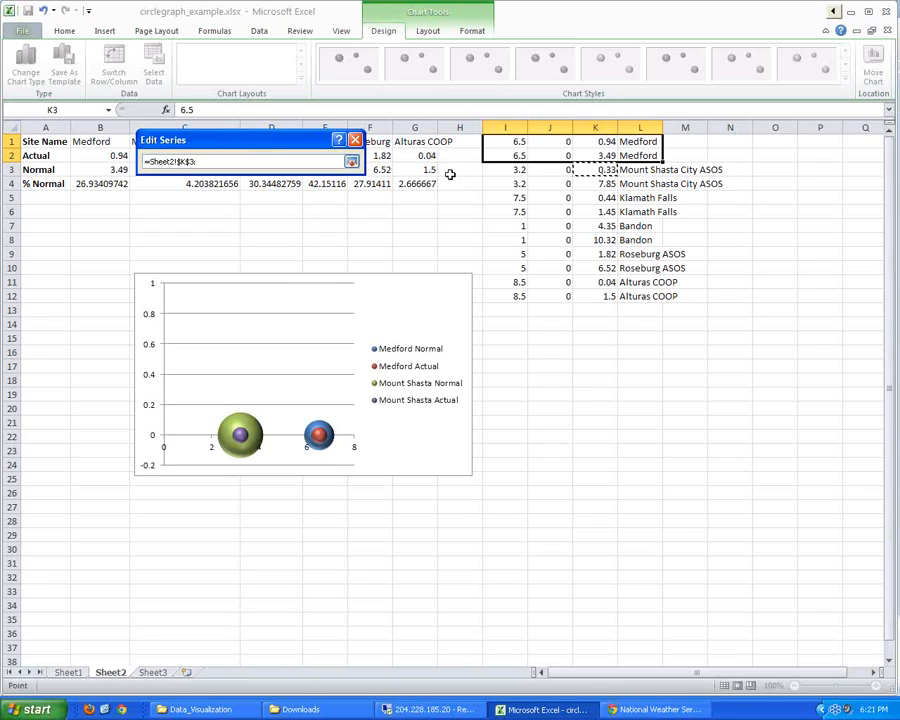
click(352, 163)
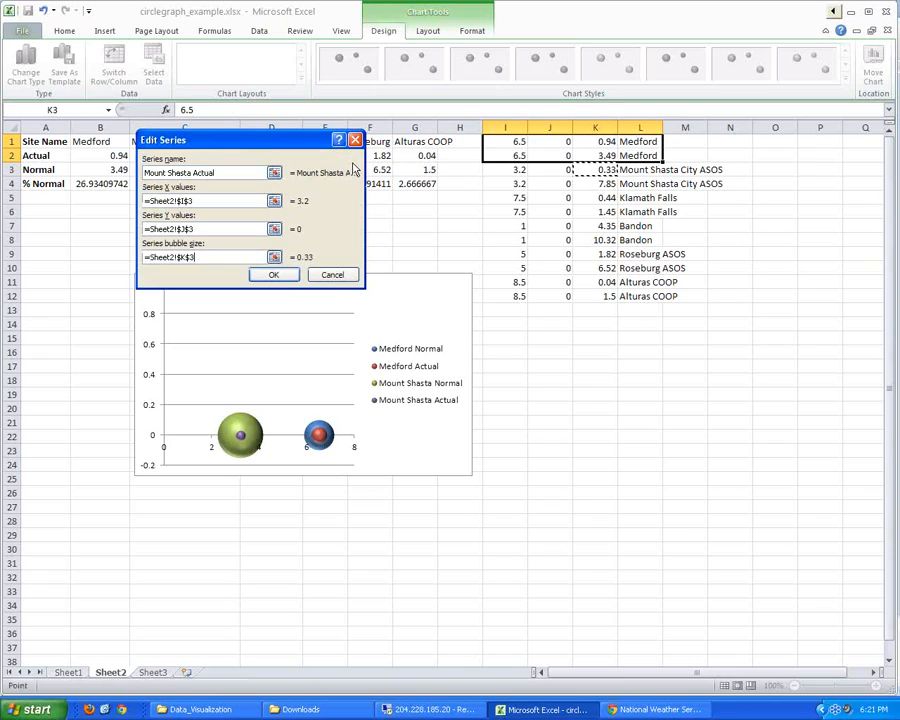
click(273, 276)
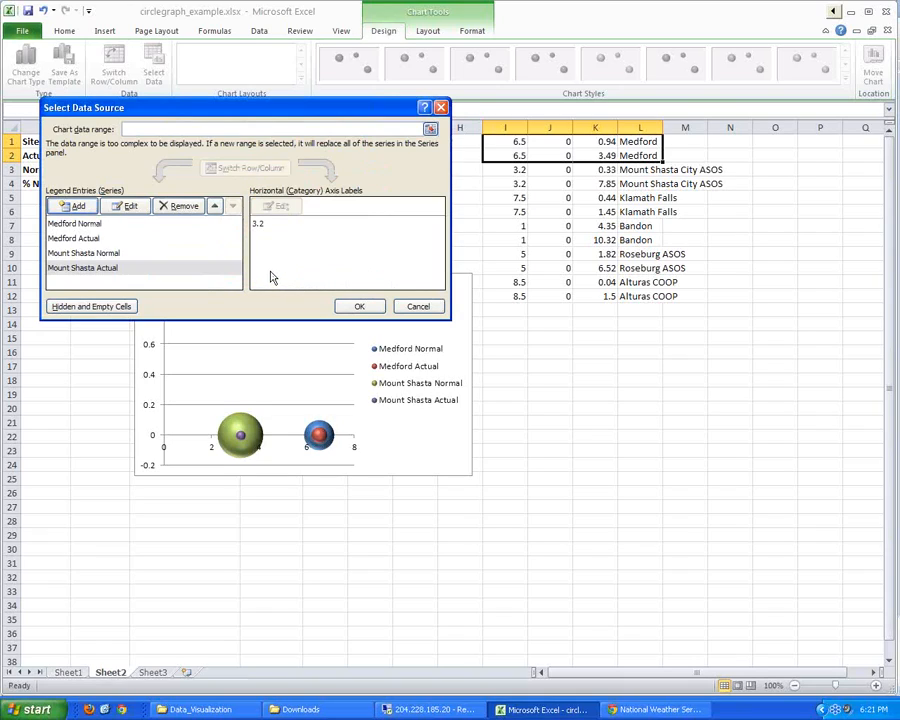
Step: Apply the chart's data source changes and examine the Bandon bubbles in the finished chart on Sheet1
click(360, 307)
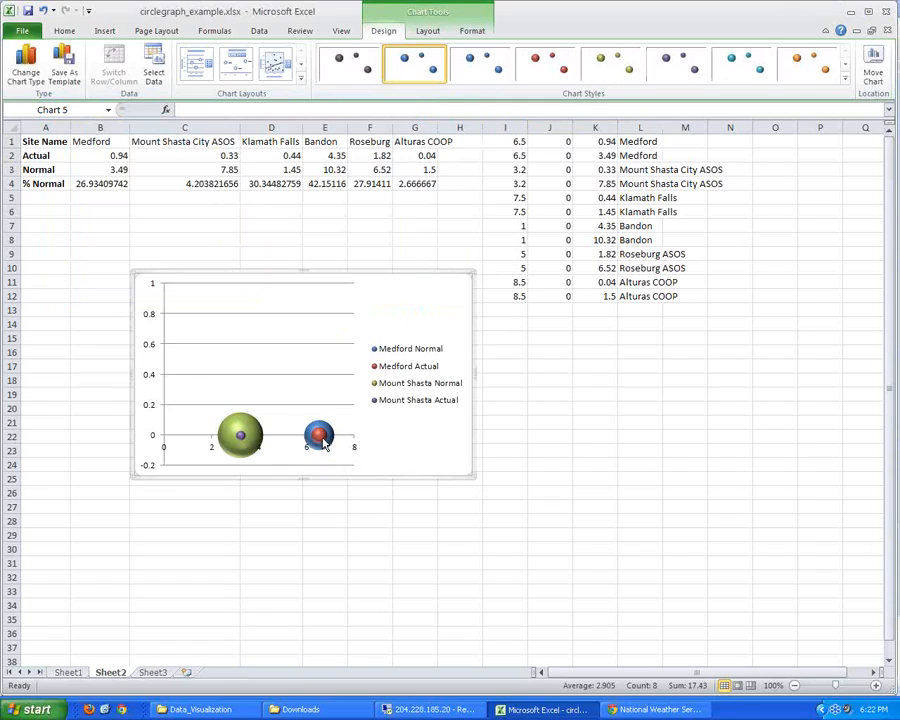
click(70, 672)
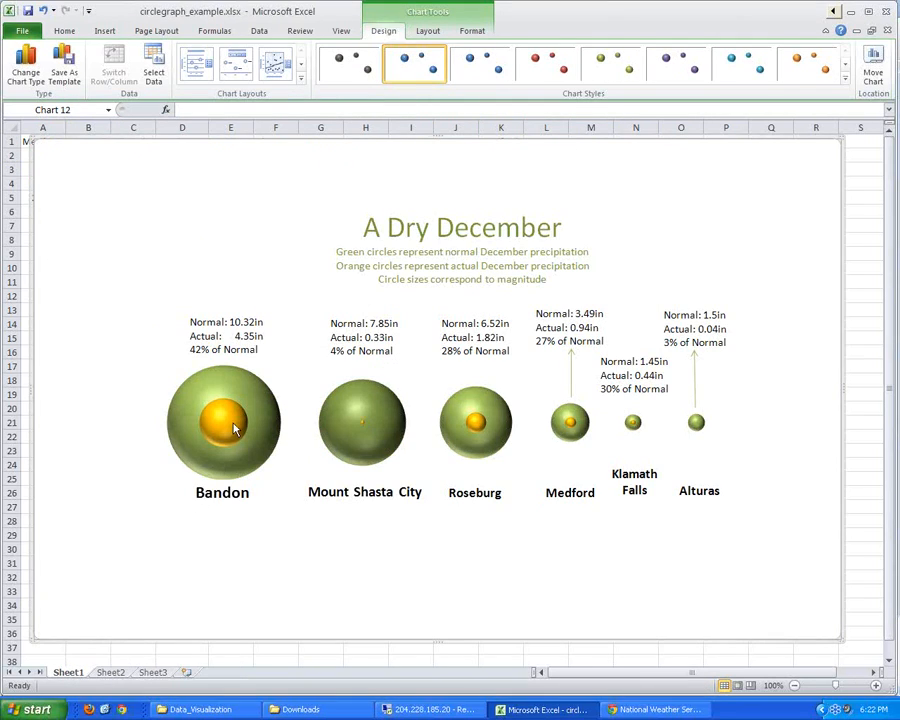
mouse_move(222, 420)
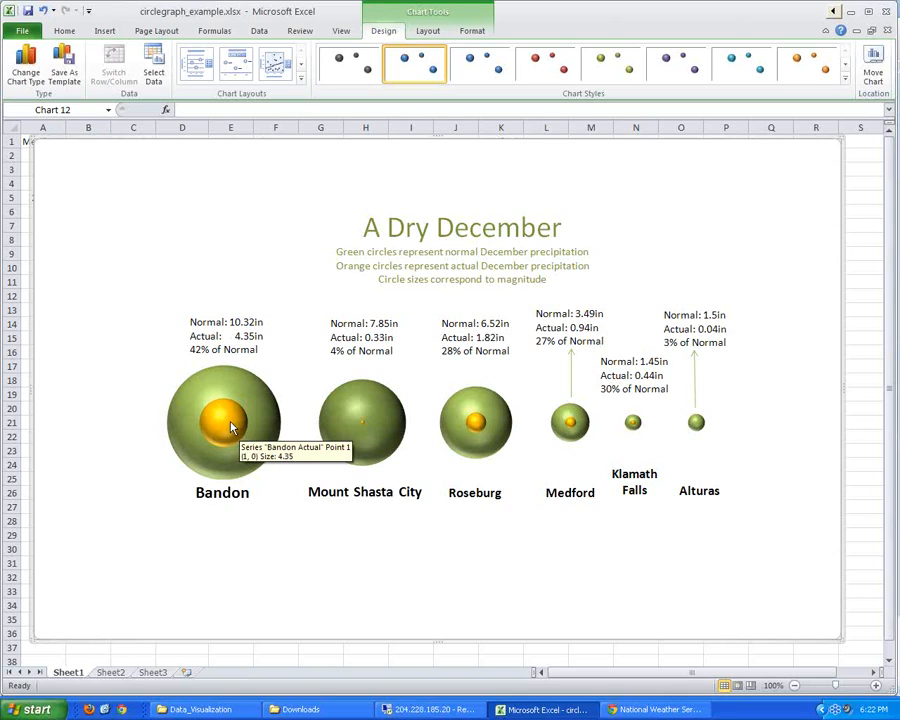
Step: Give the Mount Shasta Actual bubble in the Sheet2 chart a solid red fill
click(111, 672)
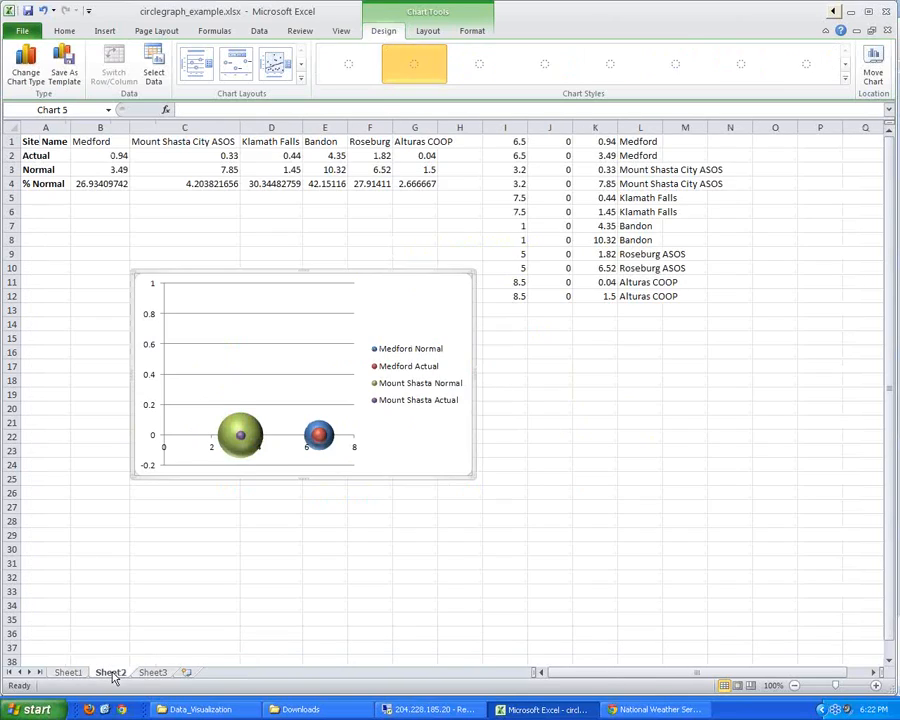
click(240, 435)
right_click(240, 435)
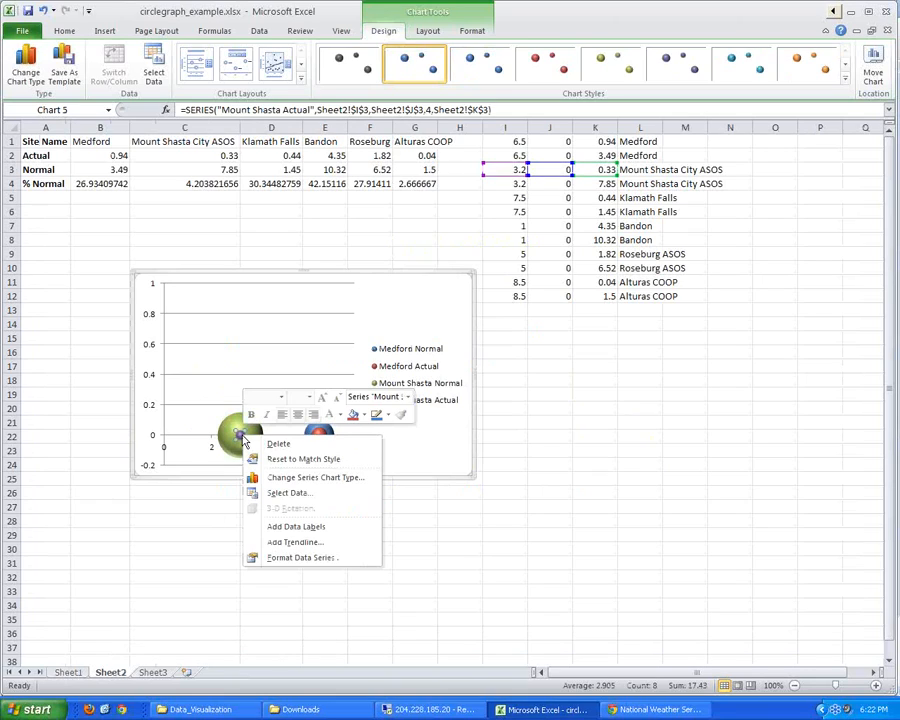
click(240, 437)
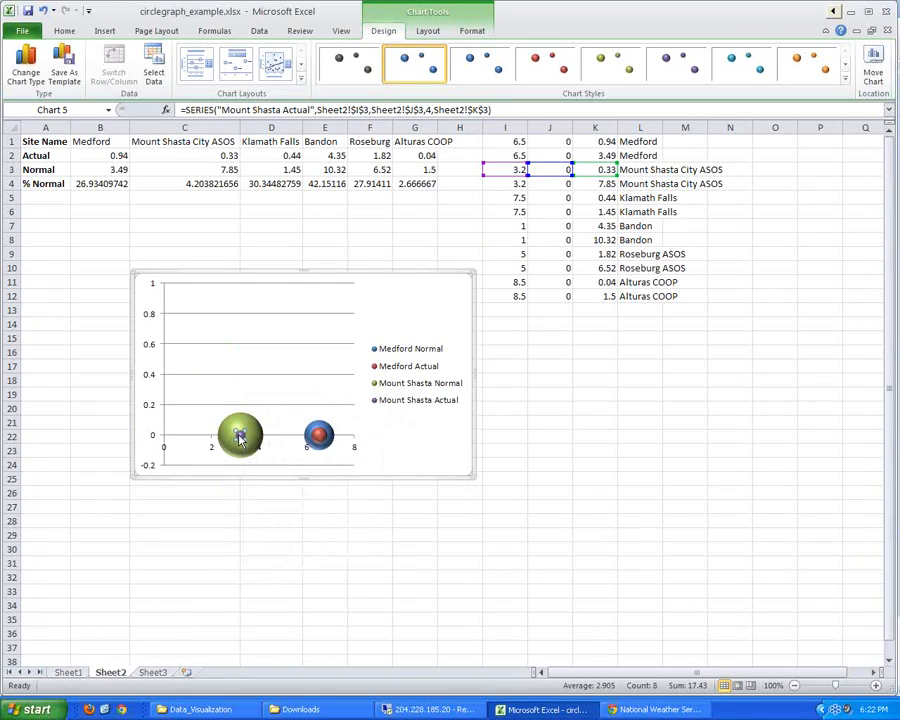
right_click(240, 437)
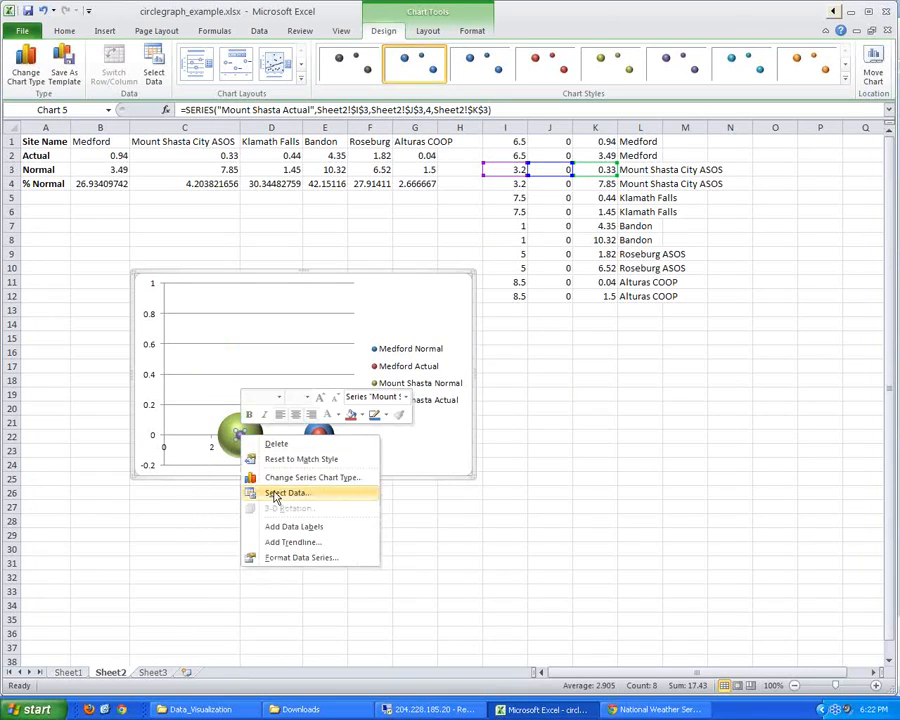
click(283, 558)
click(326, 214)
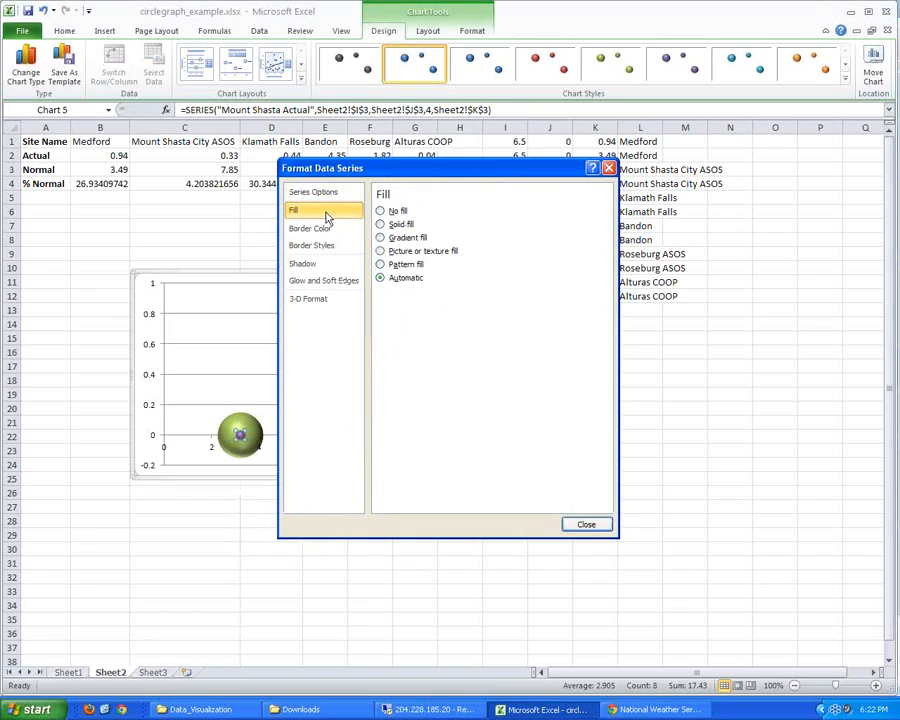
click(394, 225)
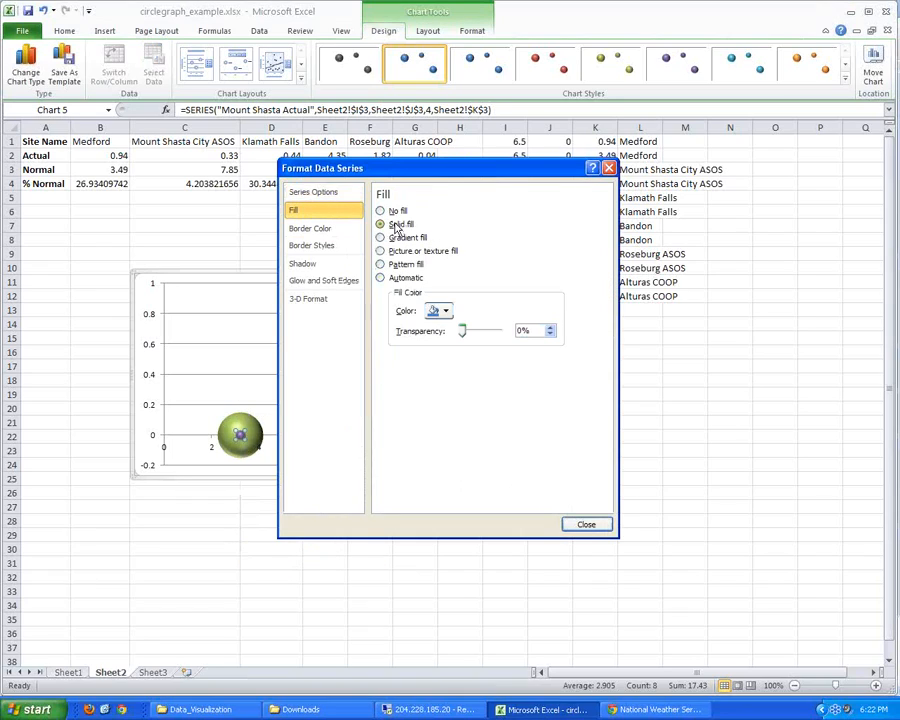
click(438, 310)
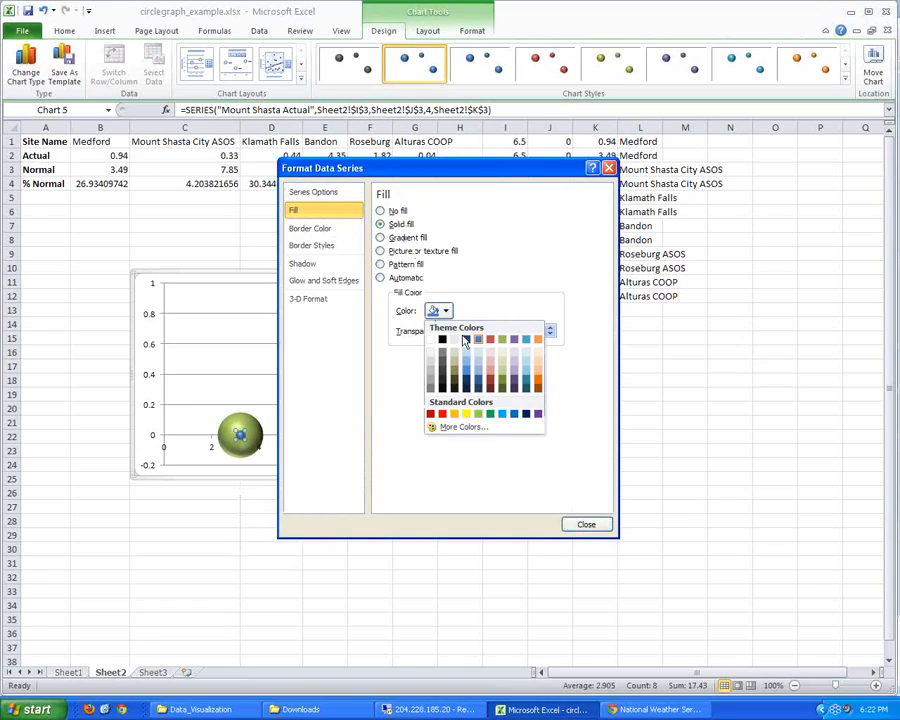
click(442, 413)
click(586, 525)
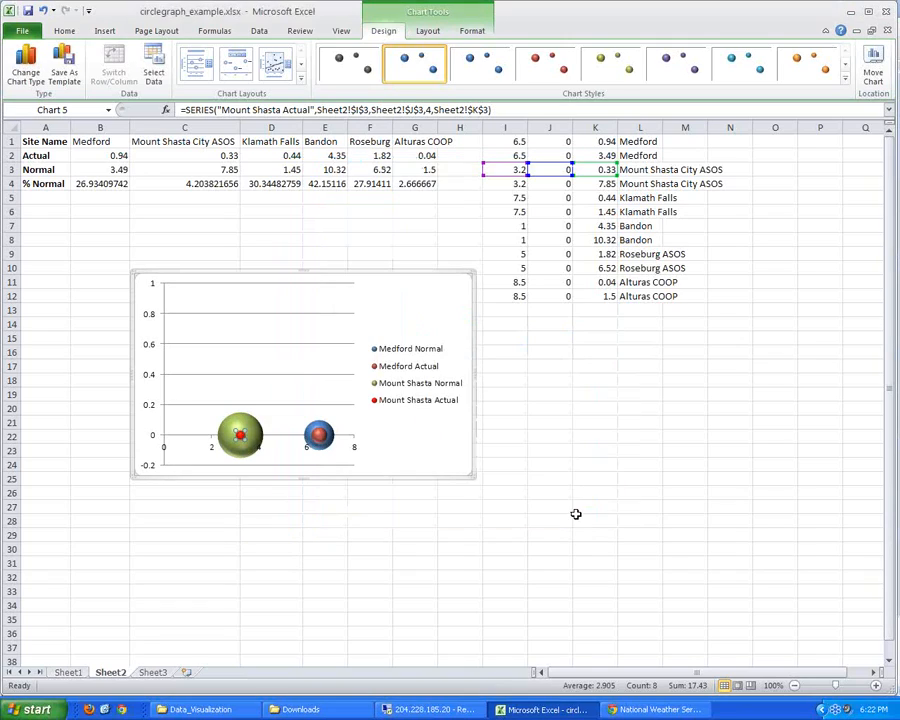
Step: Format the Mount Shasta Normal series so that size represents the width of bubbles
click(253, 427)
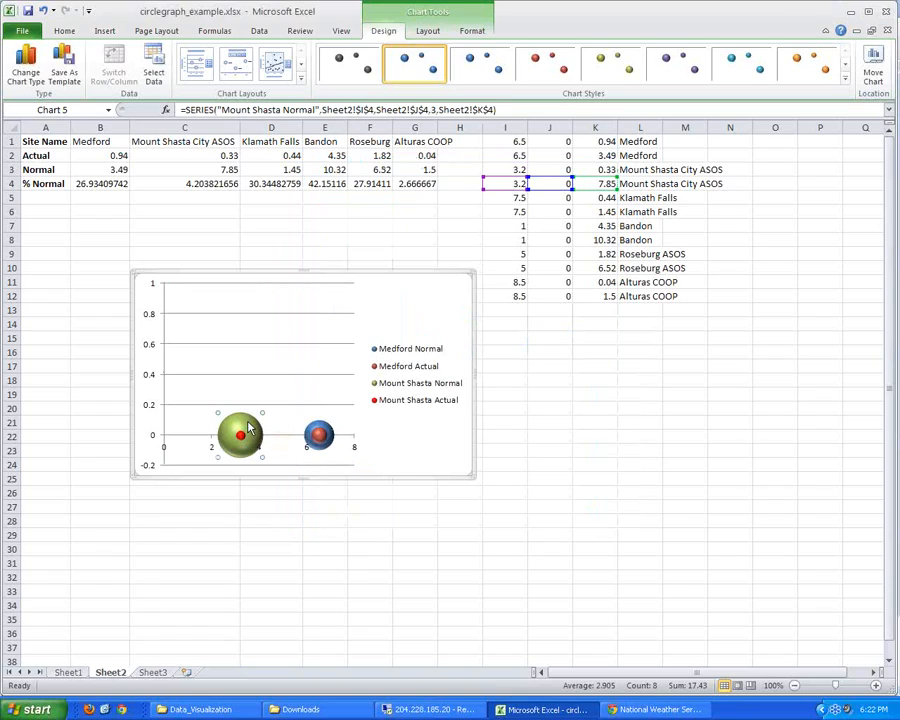
right_click(252, 430)
click(315, 543)
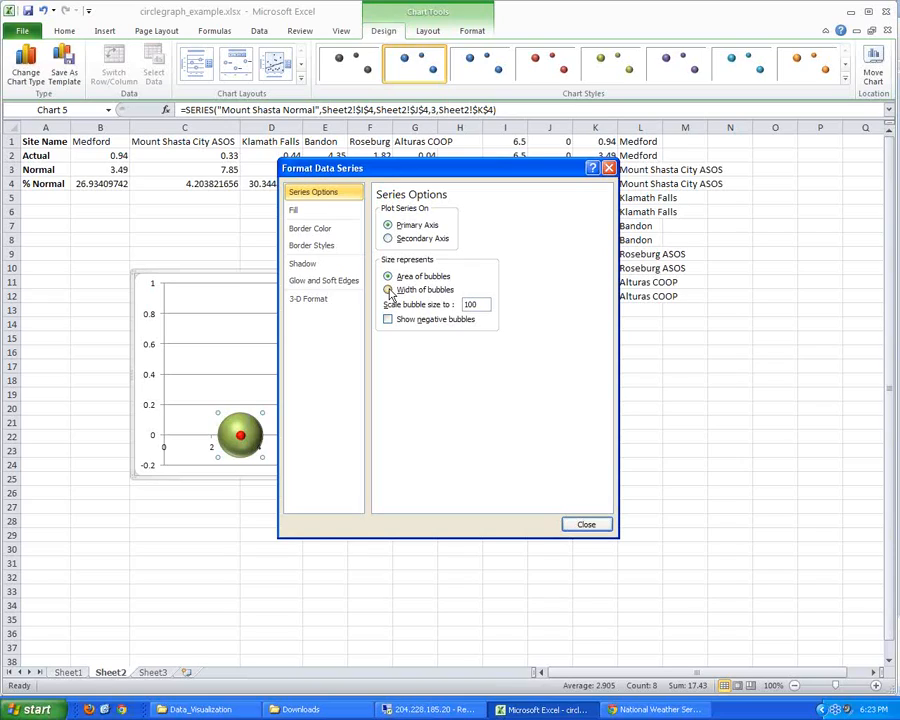
click(389, 290)
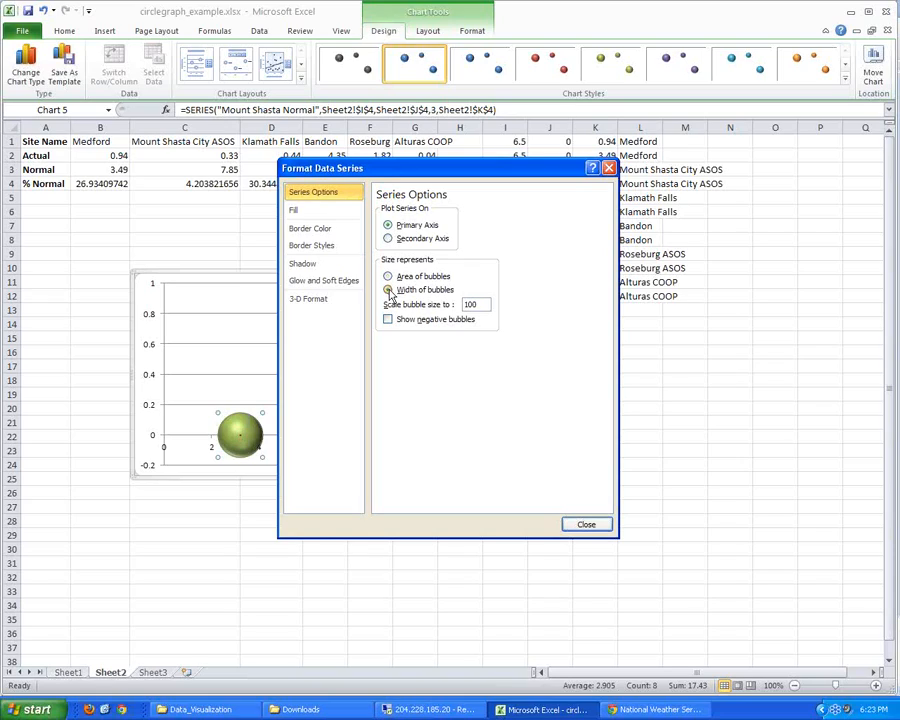
click(576, 524)
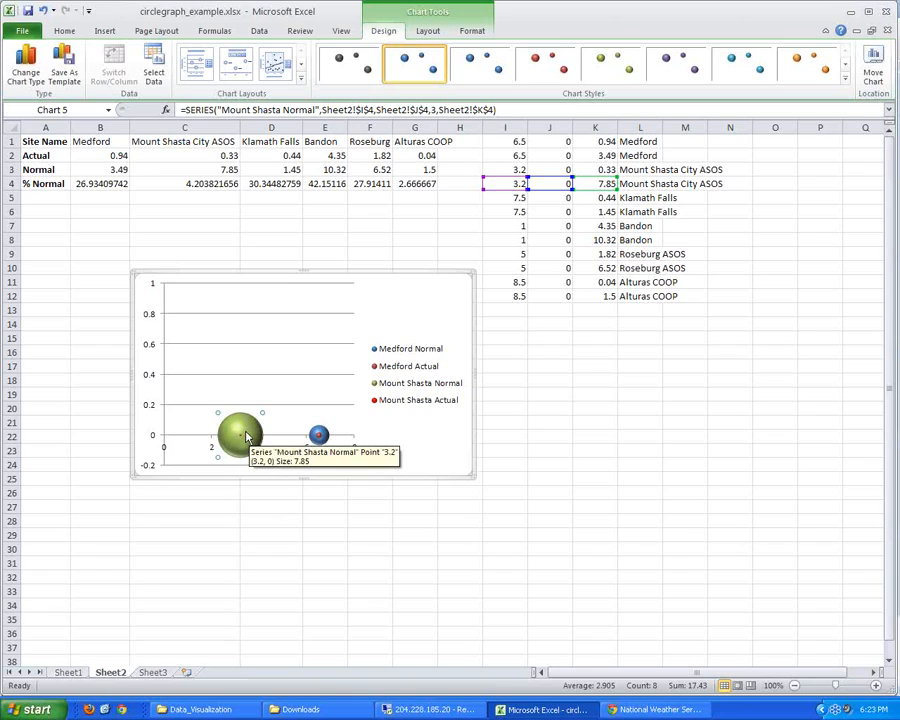
Step: Enlarge the Sheet2 bubble chart to reach column L and row 35, and remove its legend, using the Sheet1 chart as reference
drag(470, 474, 662, 622)
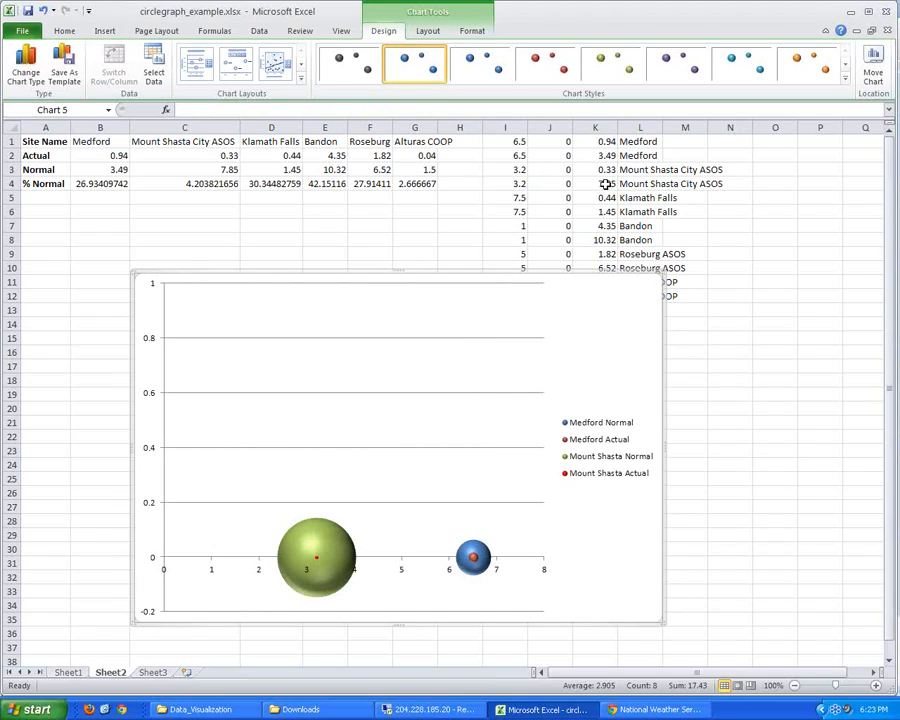
mouse_move(320, 566)
click(580, 441)
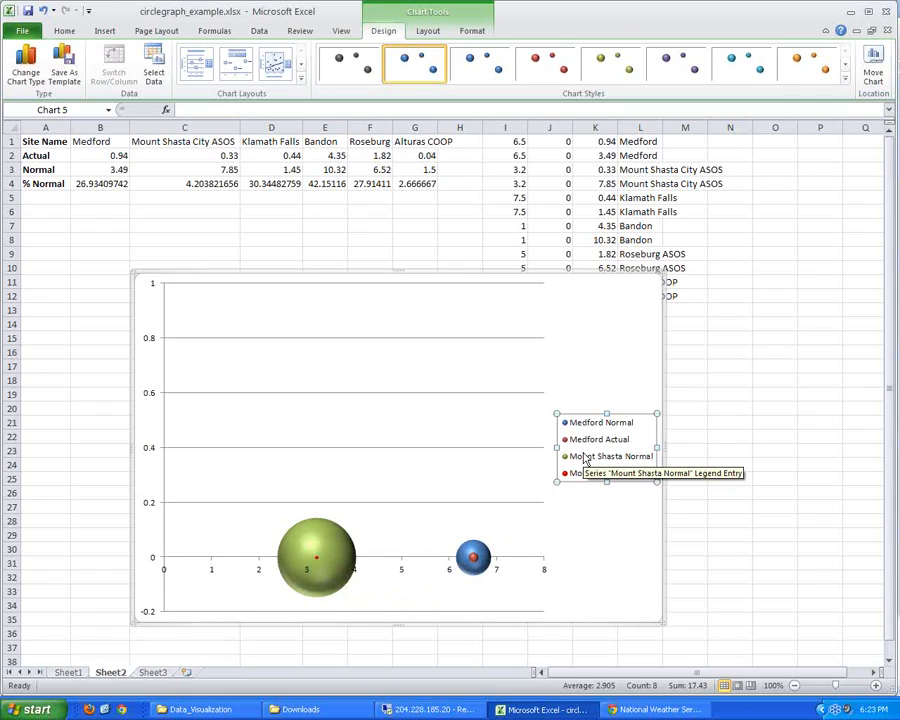
click(68, 672)
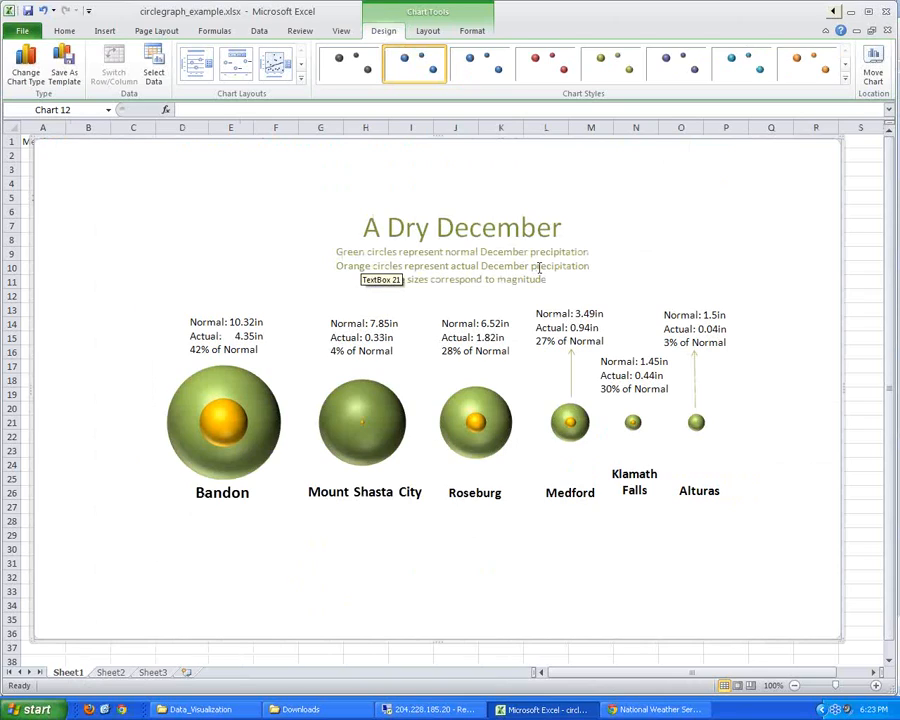
click(115, 673)
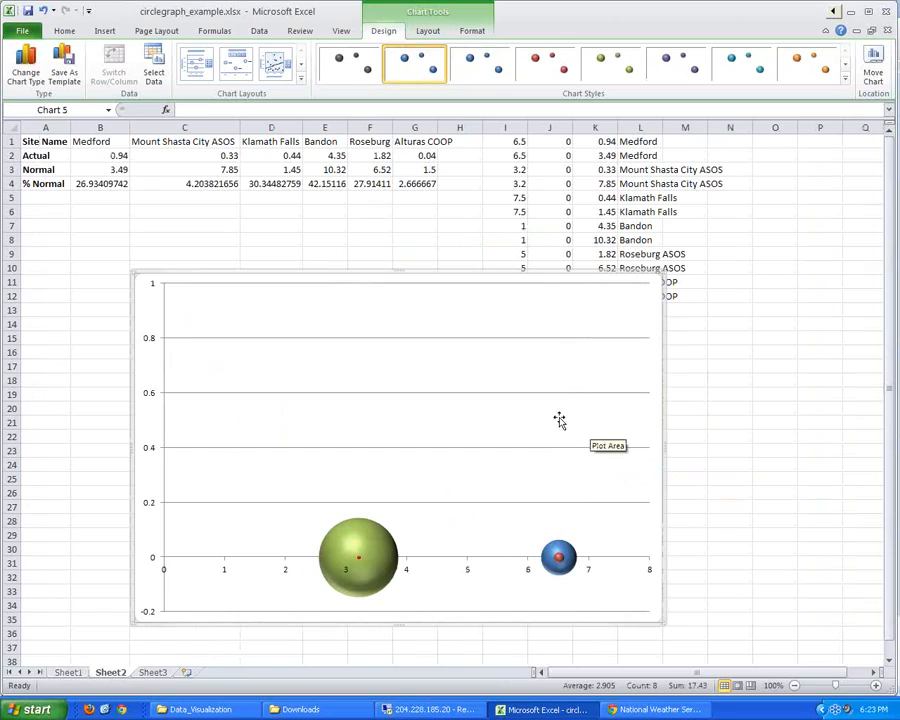
Step: Hide both the primary horizontal axis and the primary vertical axis of the Sheet2 bubble chart
click(166, 351)
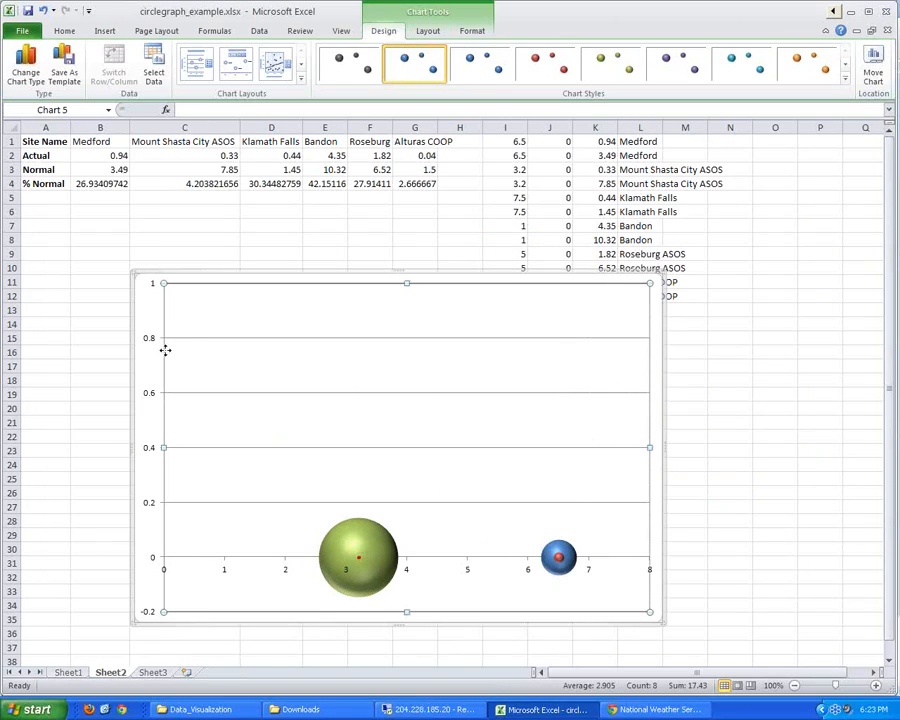
click(153, 343)
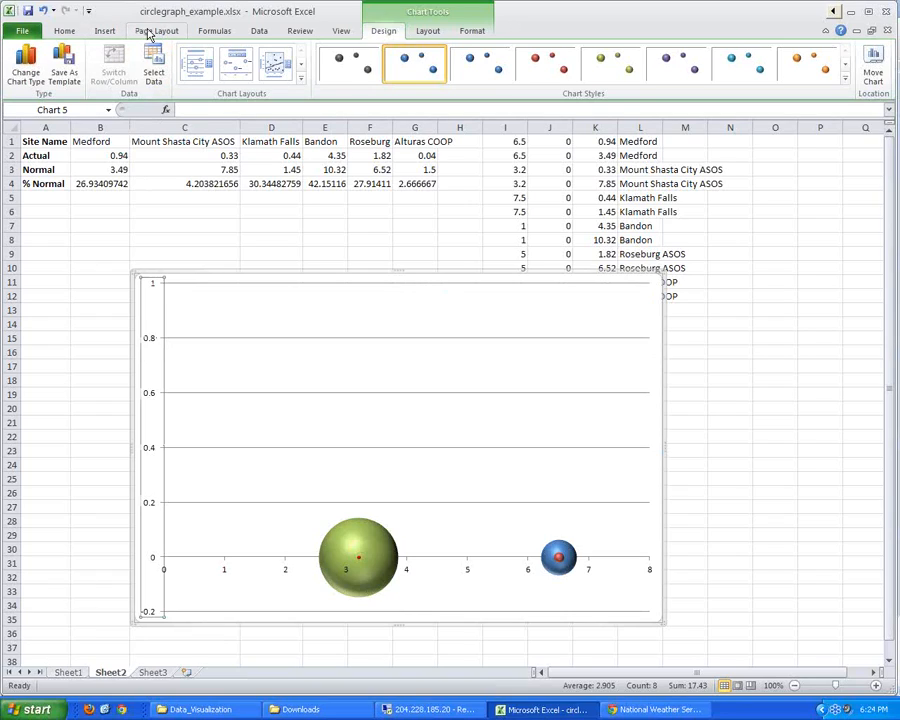
click(152, 32)
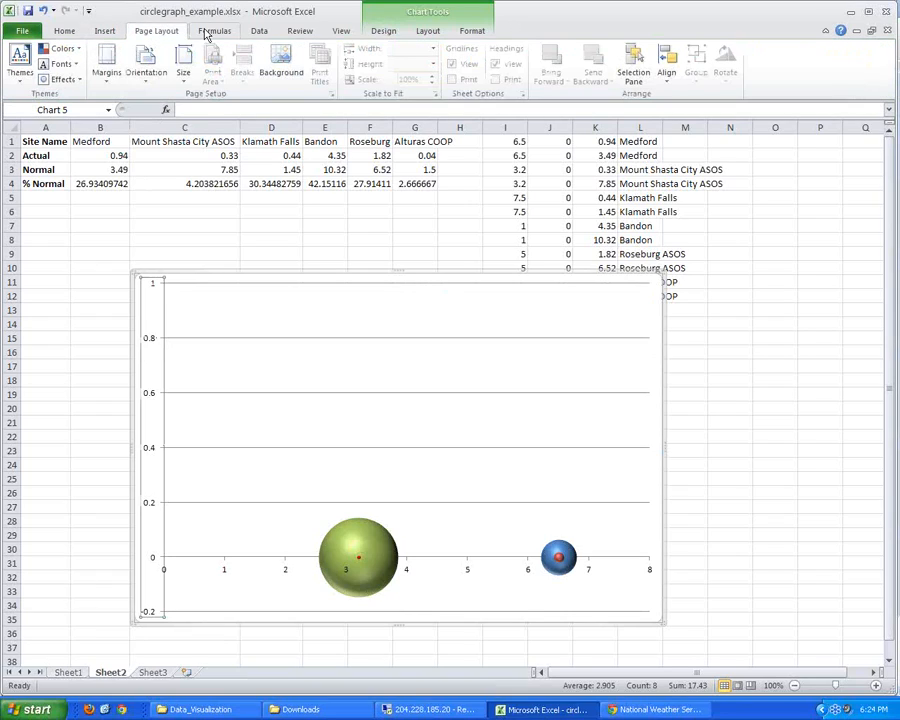
click(392, 34)
click(438, 33)
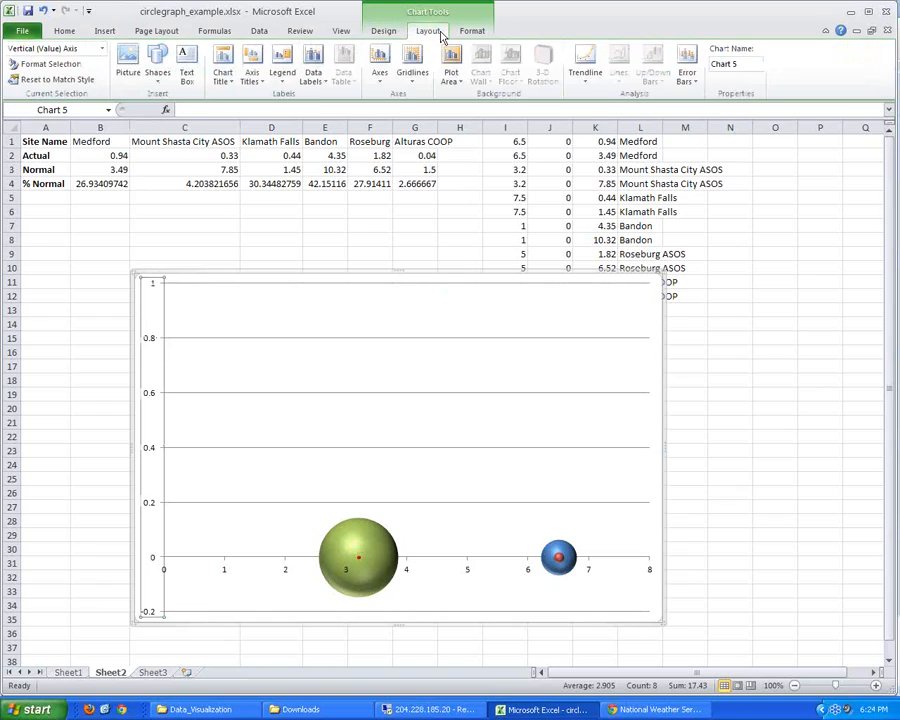
click(259, 77)
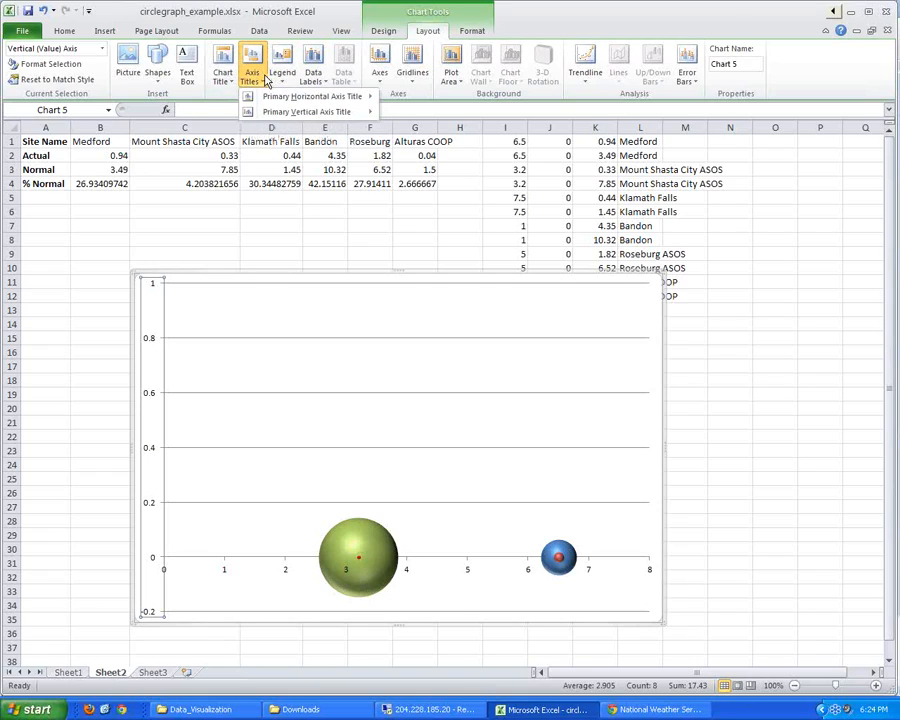
mouse_move(310, 97)
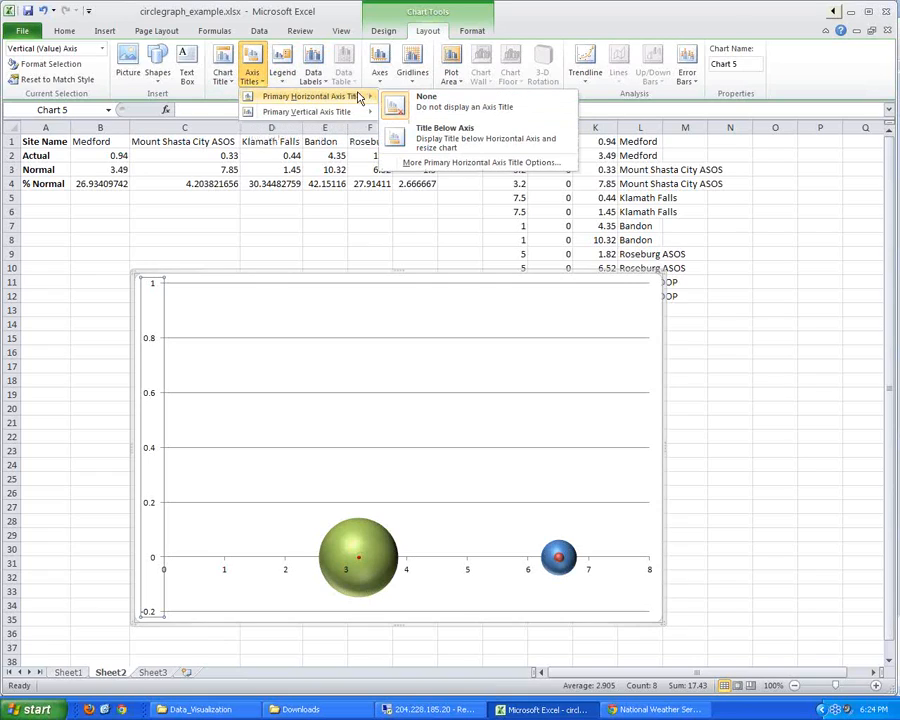
mouse_move(340, 112)
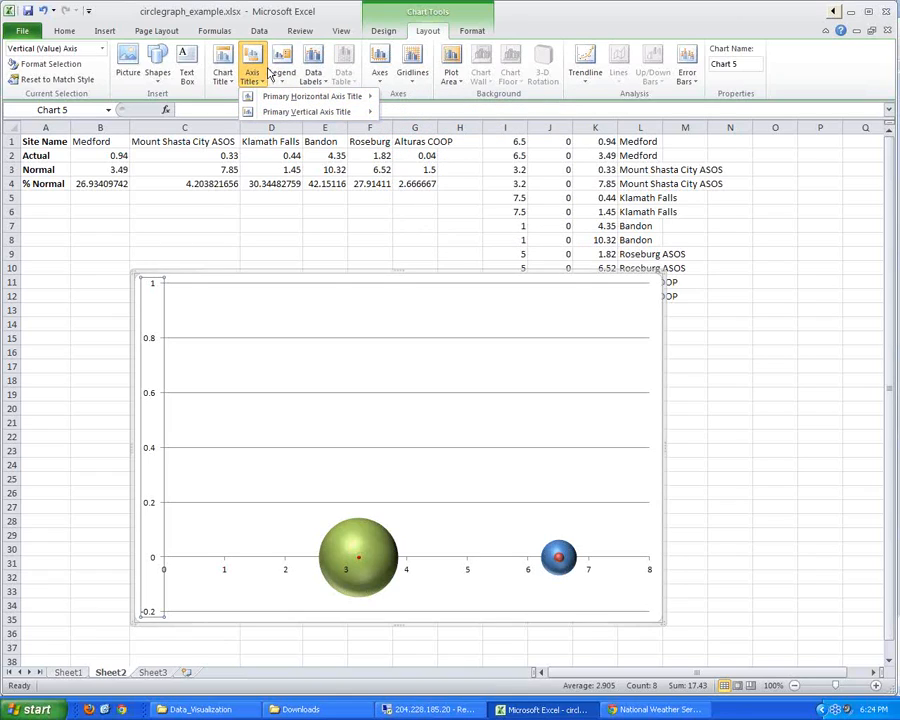
click(380, 72)
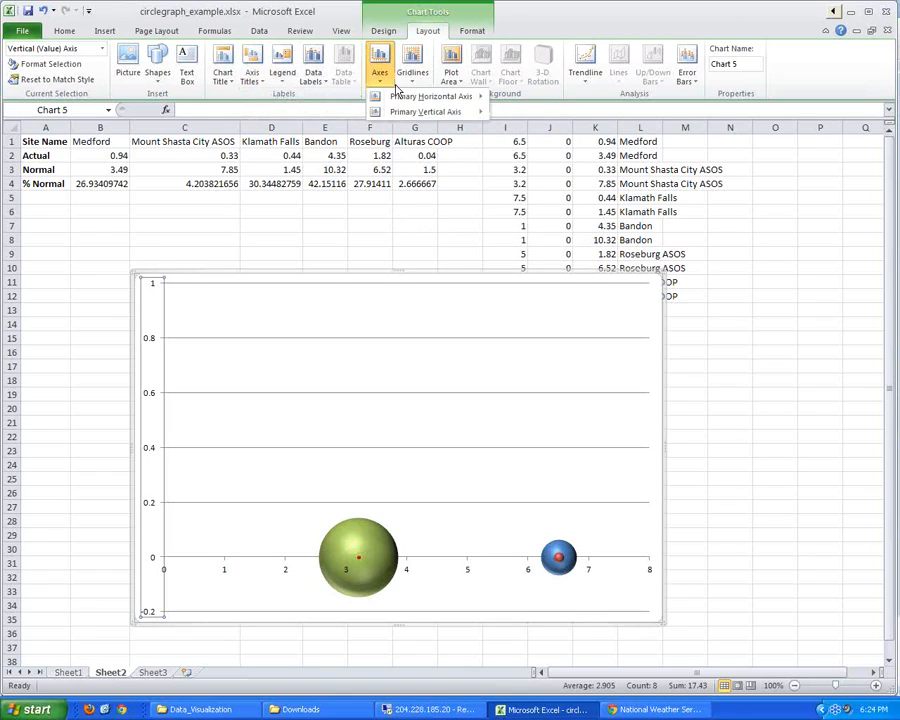
mouse_move(450, 100)
click(521, 103)
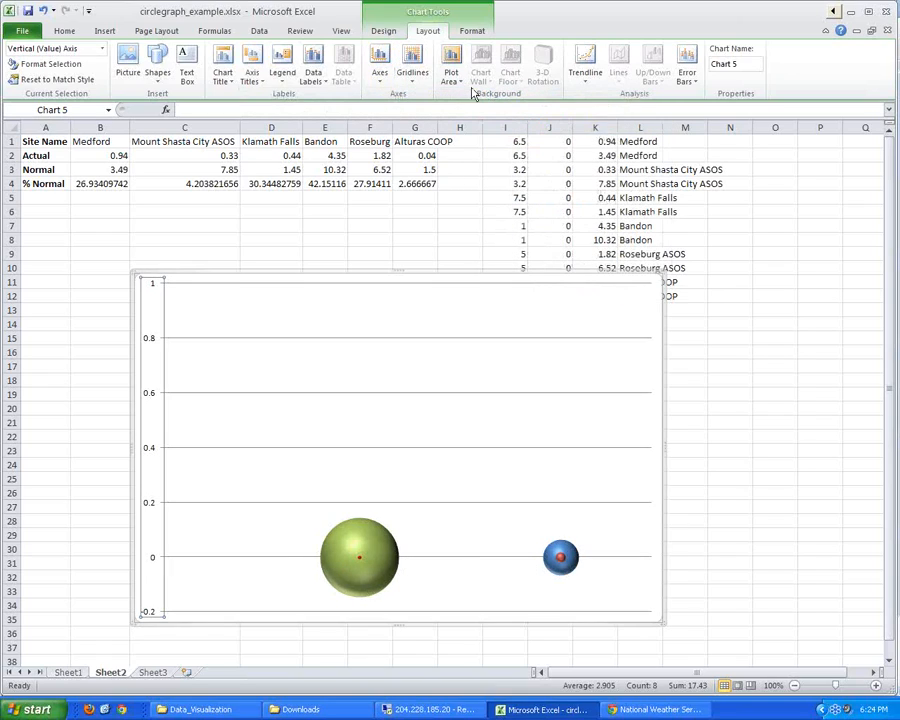
click(380, 72)
mouse_move(433, 112)
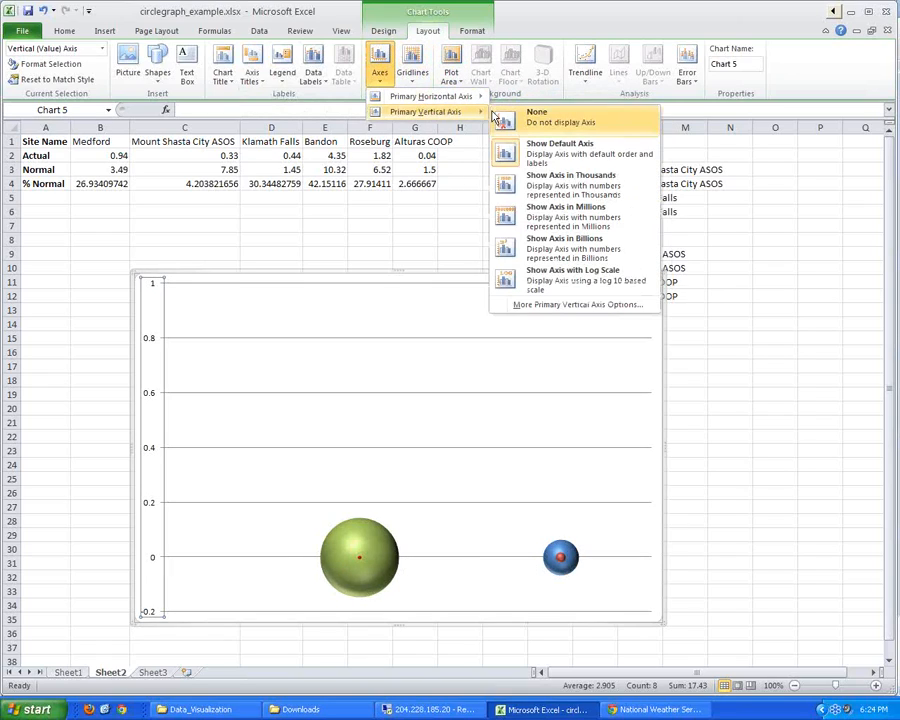
click(527, 170)
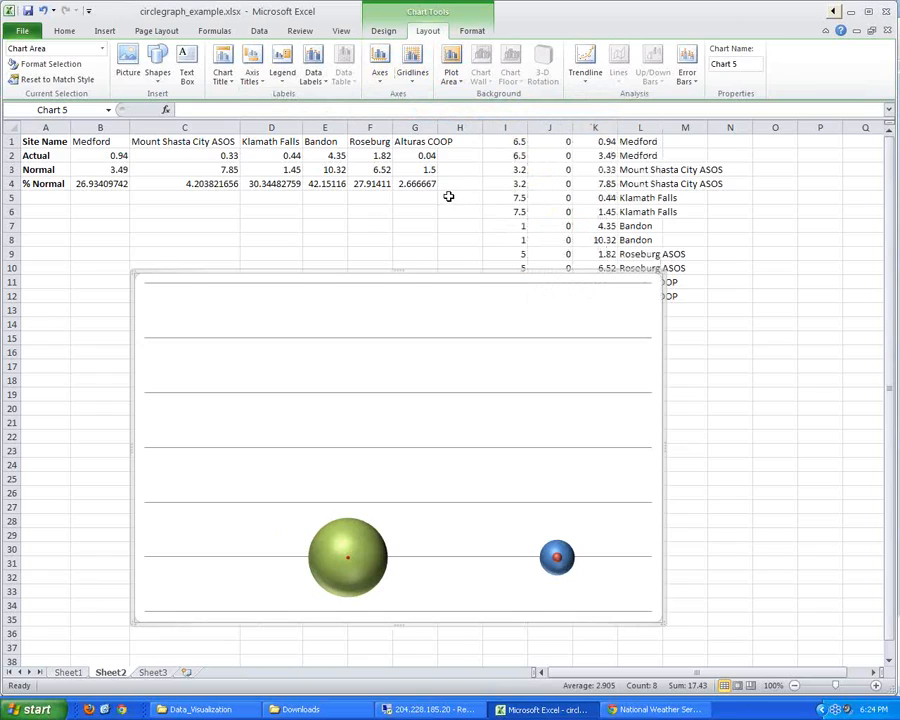
Step: Remove the primary horizontal gridlines from the bubble chart
click(412, 75)
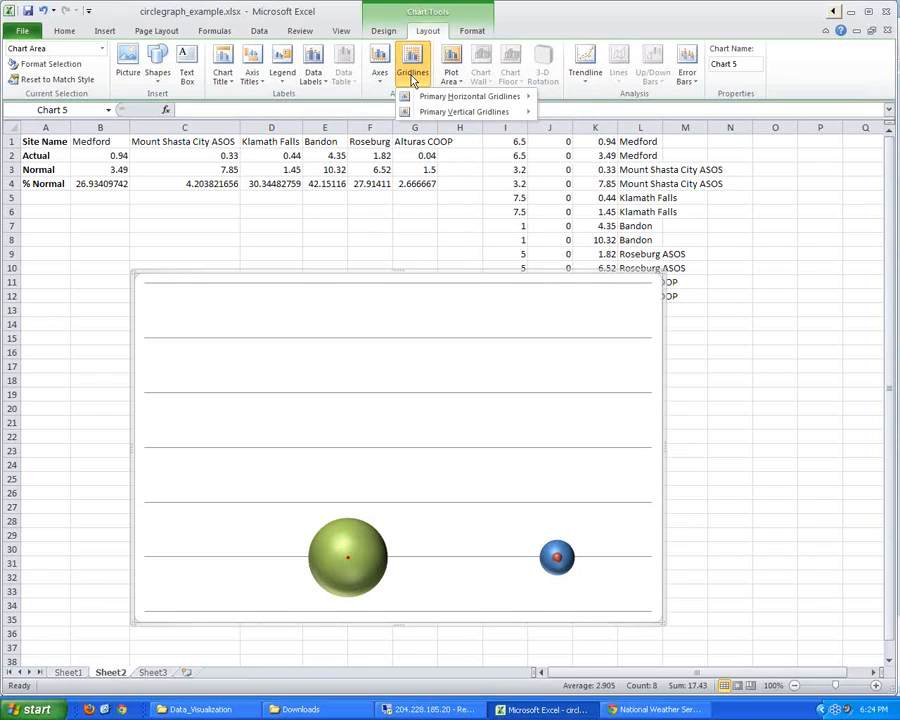
mouse_move(464, 95)
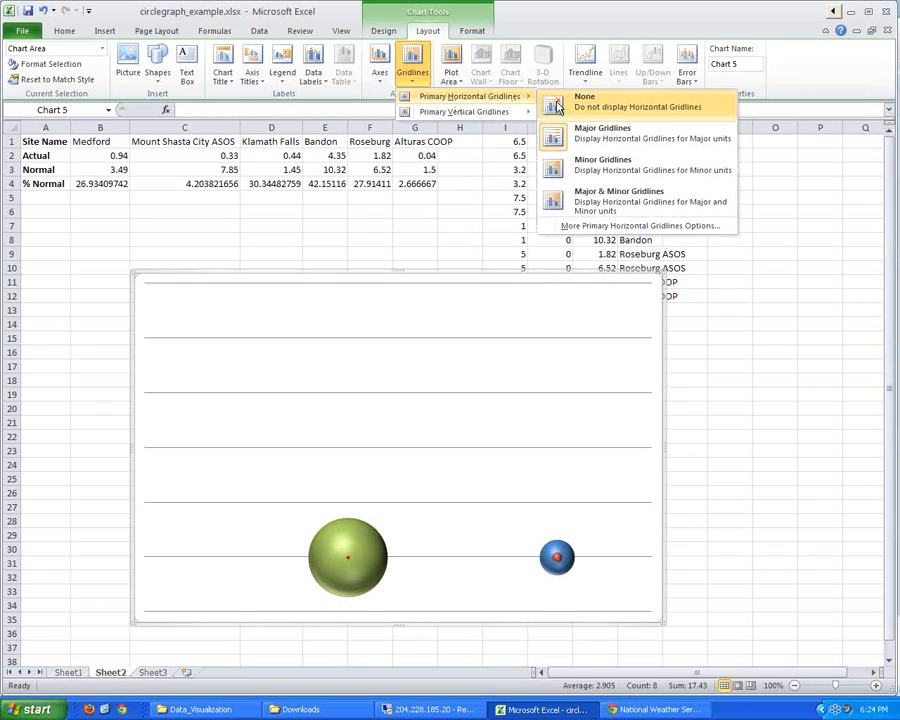
click(557, 107)
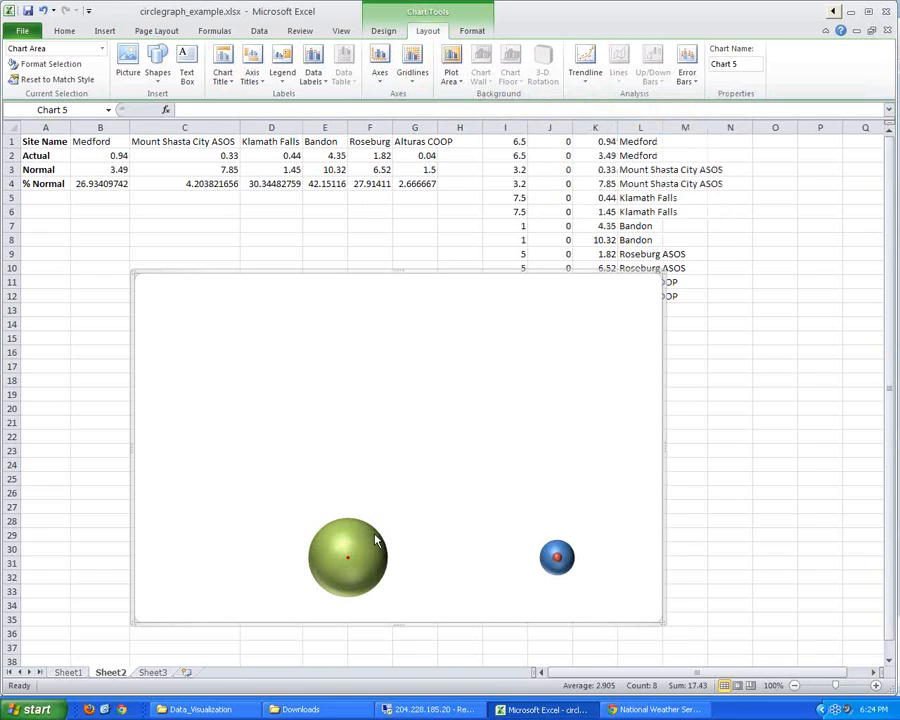
Step: Add a text box reading "Dry December" in the chart's upper part, above the green bubble, and go back to the finished chart on Sheet1
click(106, 31)
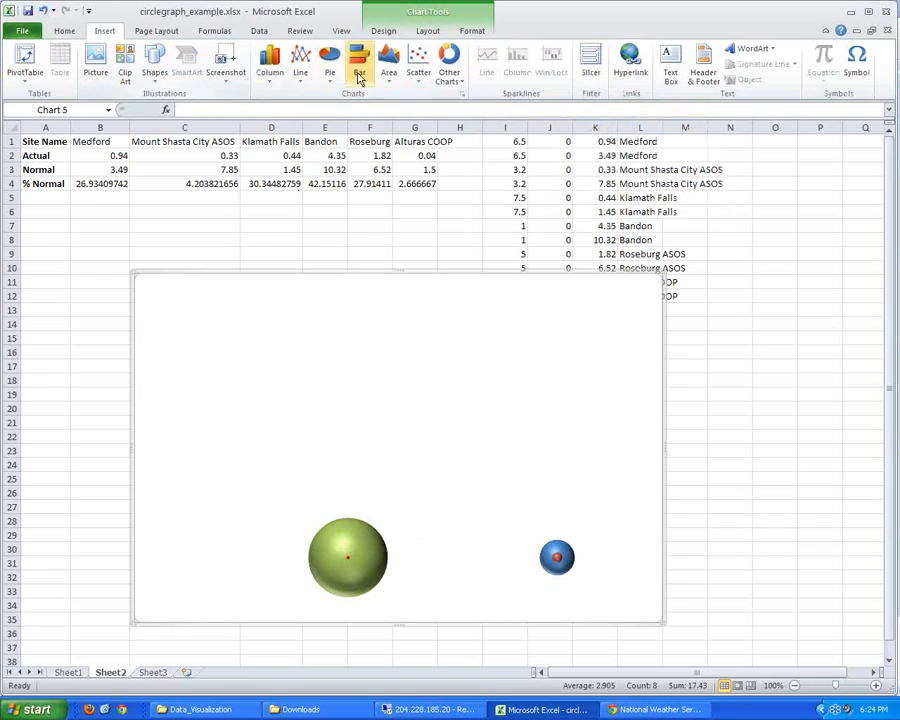
click(668, 68)
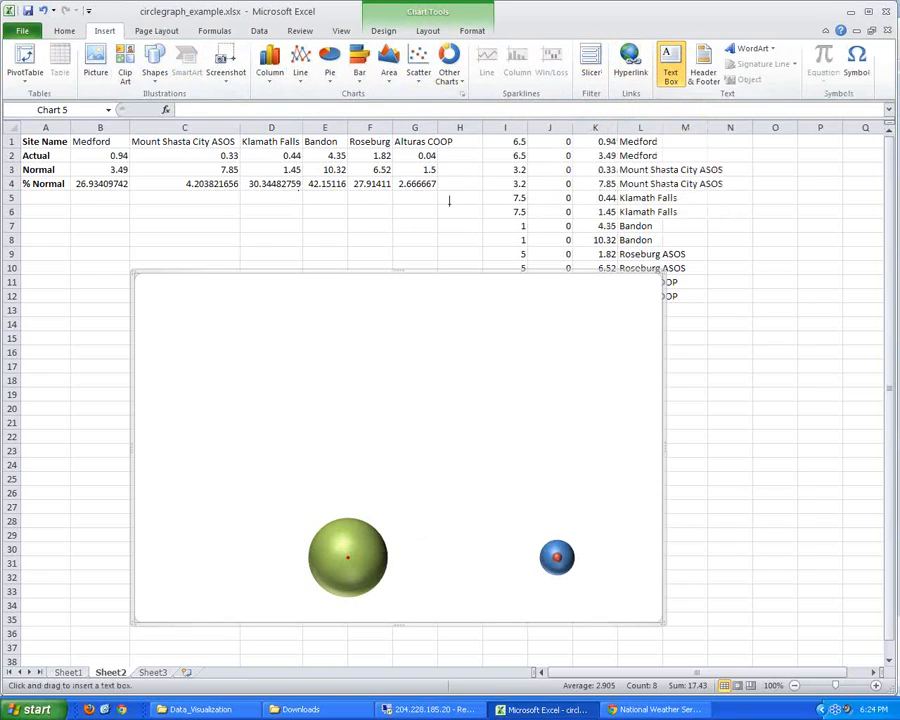
click(299, 315)
text(Dry December)
click(388, 346)
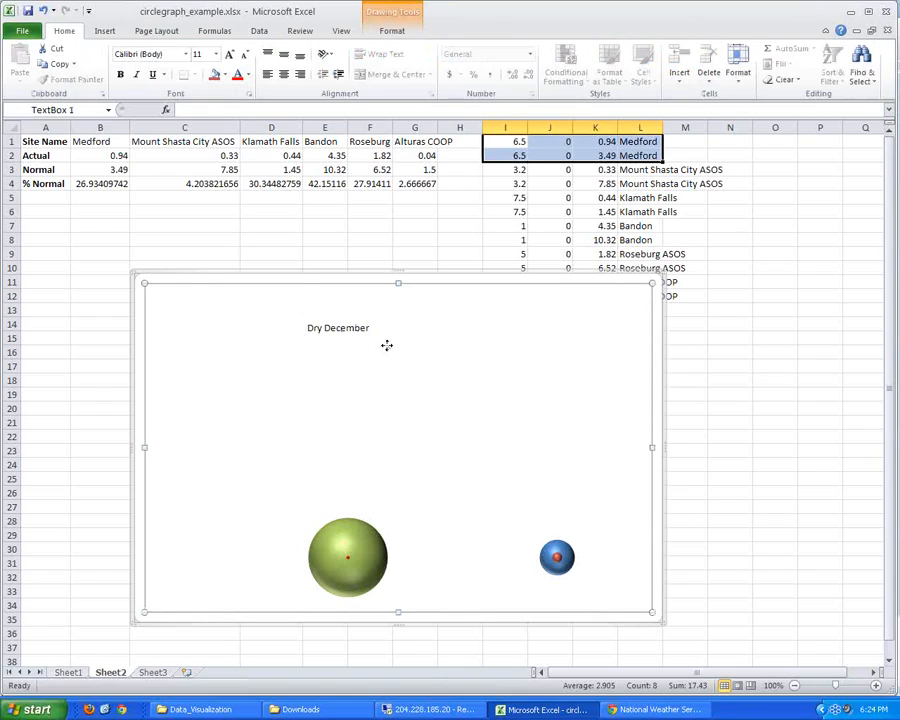
click(361, 330)
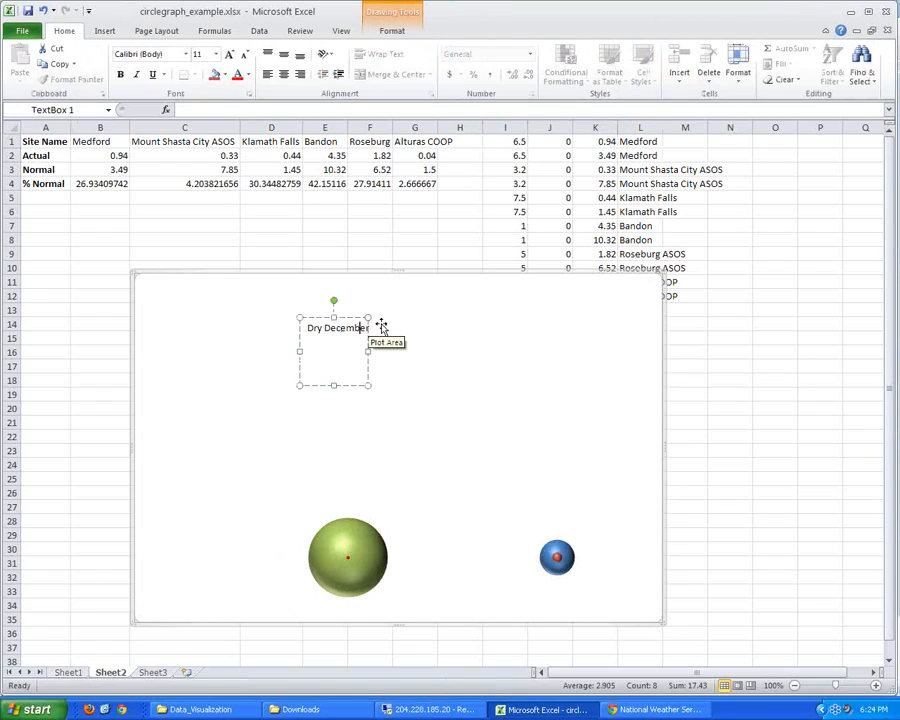
click(387, 320)
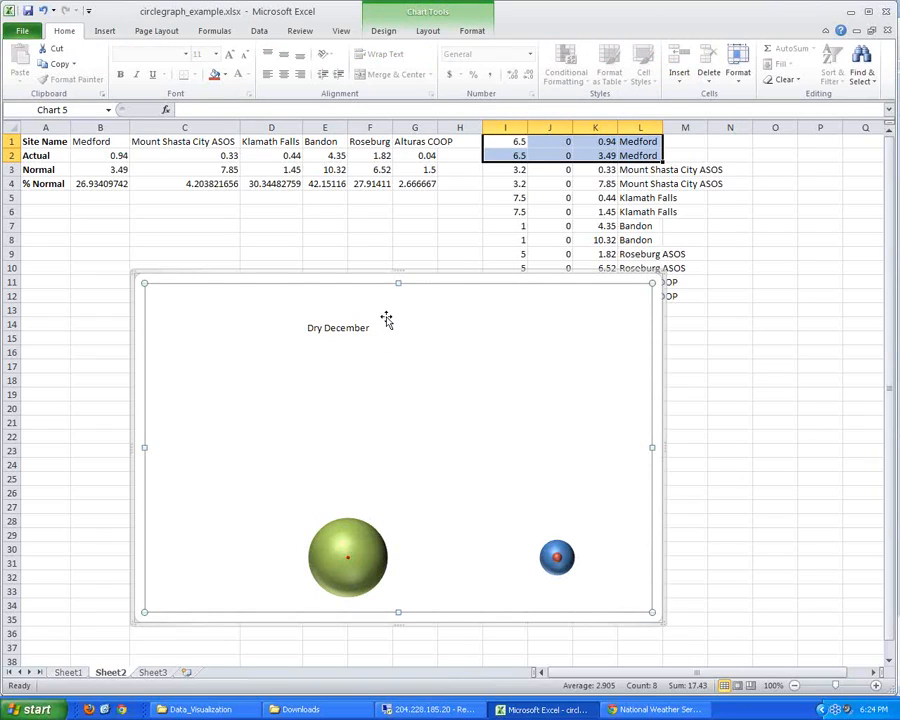
click(425, 281)
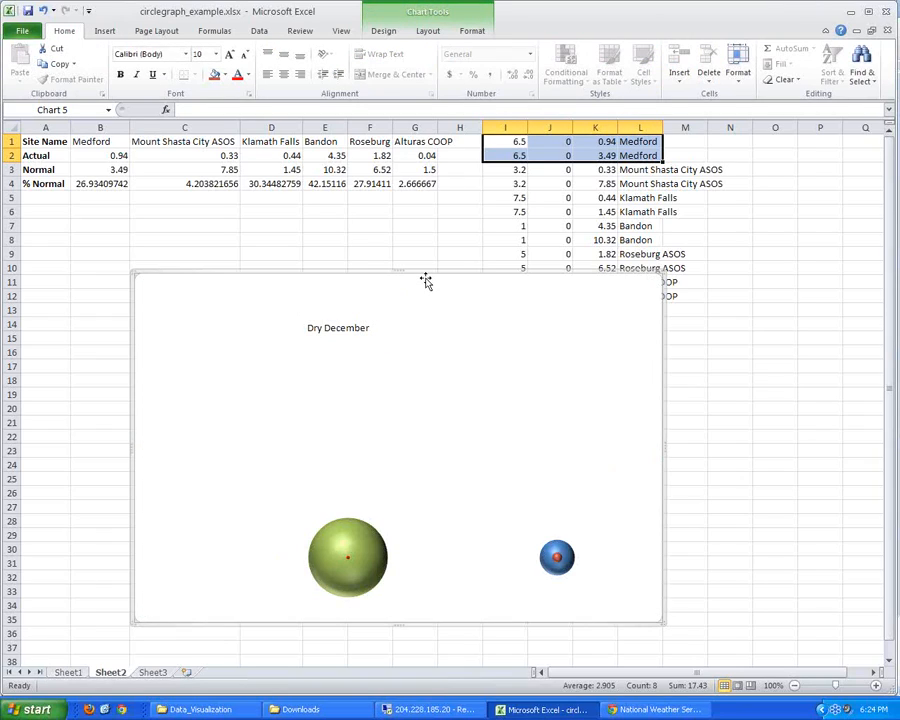
click(67, 673)
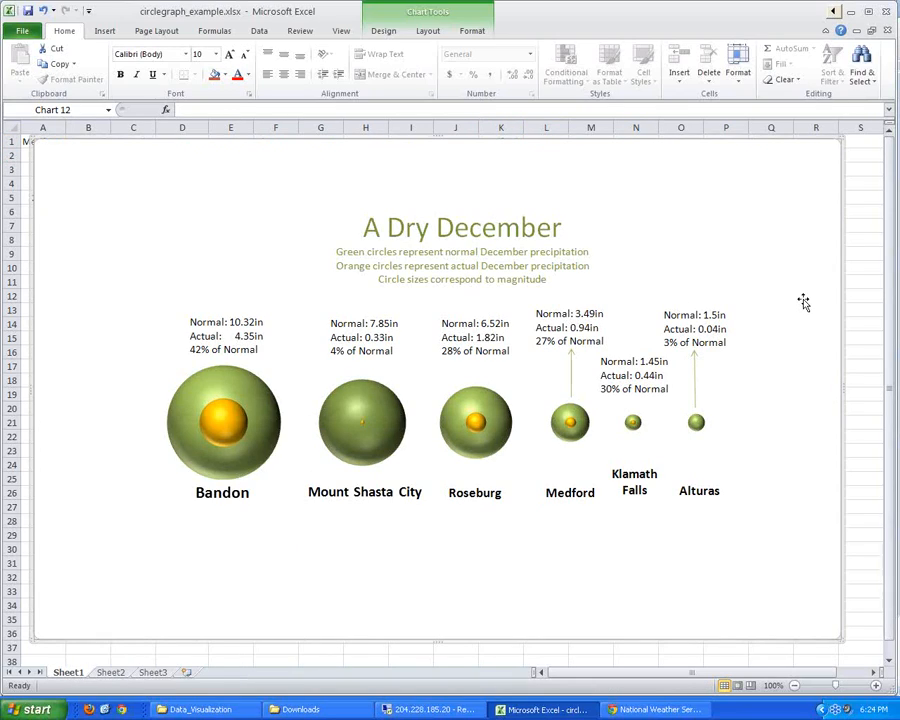